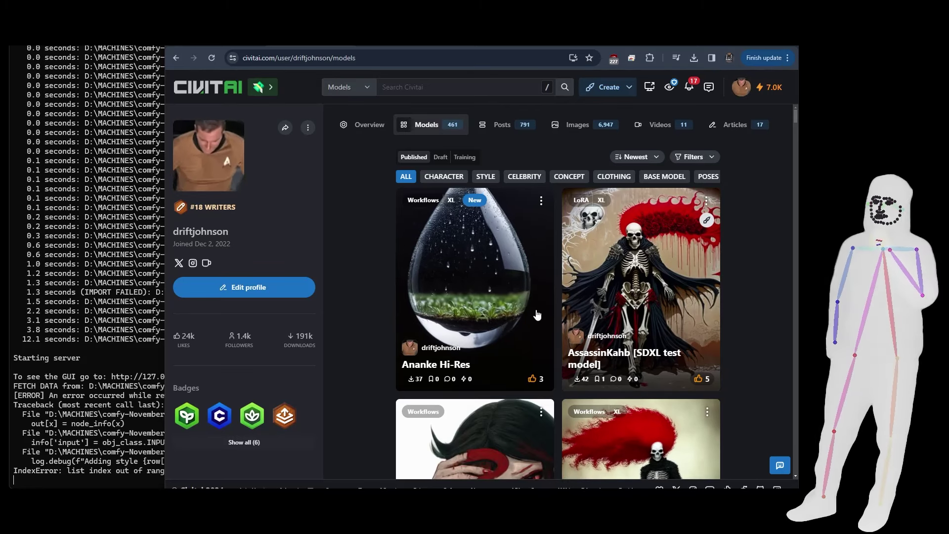
Open the Ananke Hi-Res workflow card from the creator's models list
{"action": "left_click", "coordinate": [485, 289]}
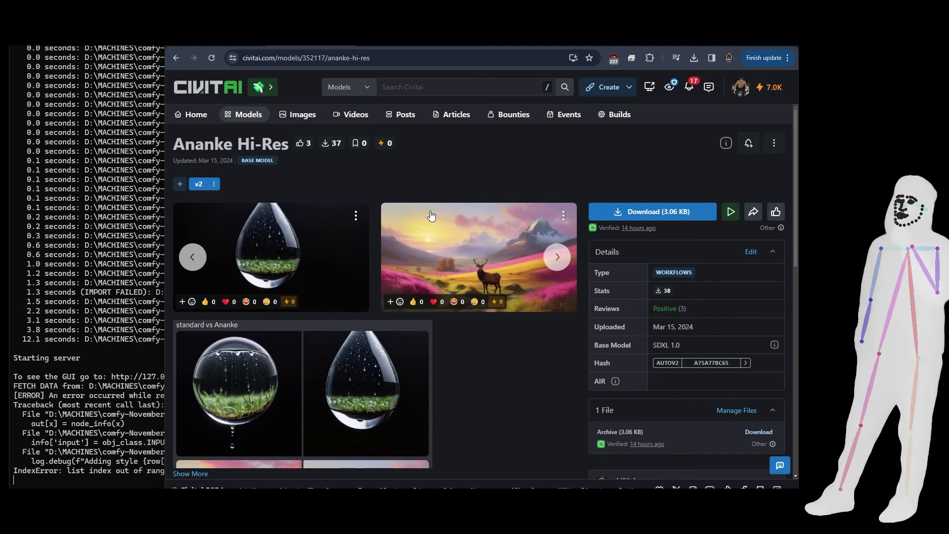
Scroll to the description listing SD 512x512, SDXL 1024x1024 and Cascade 2048x2048 maximum resolutions
{"action": "scroll", "coordinate": [473, 307], "scroll_direction": "down", "scroll_amount": 1}
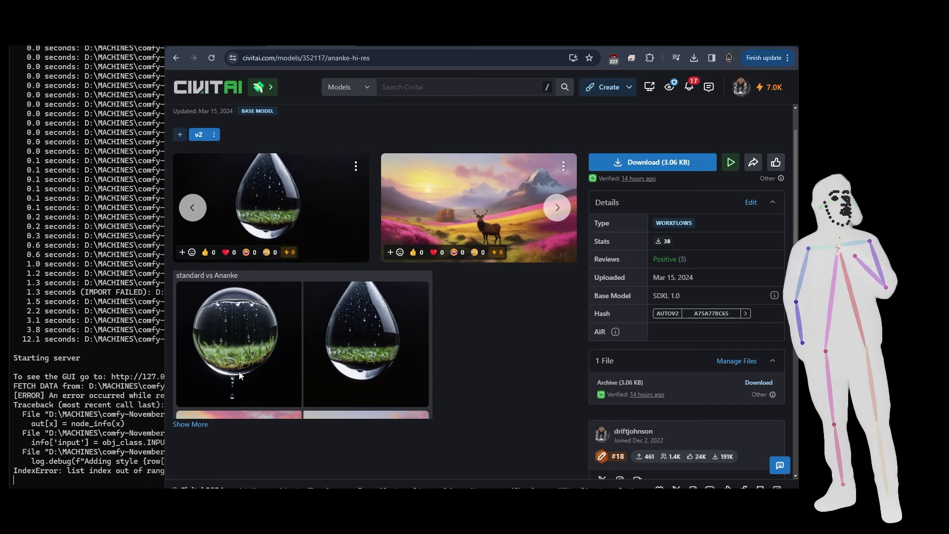
{"action": "scroll", "coordinate": [323, 364], "scroll_direction": "down", "scroll_amount": 2}
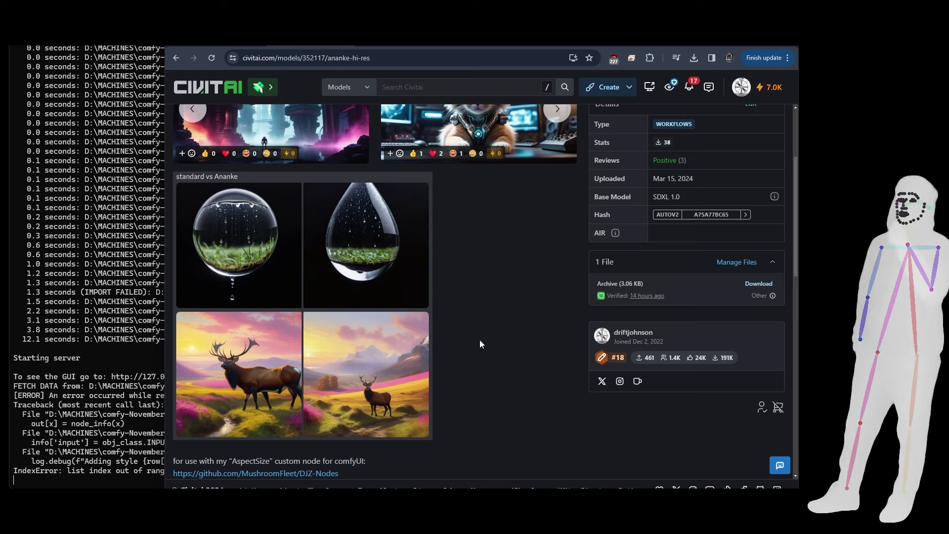
{"action": "scroll", "coordinate": [491, 298], "scroll_direction": "down", "scroll_amount": 4}
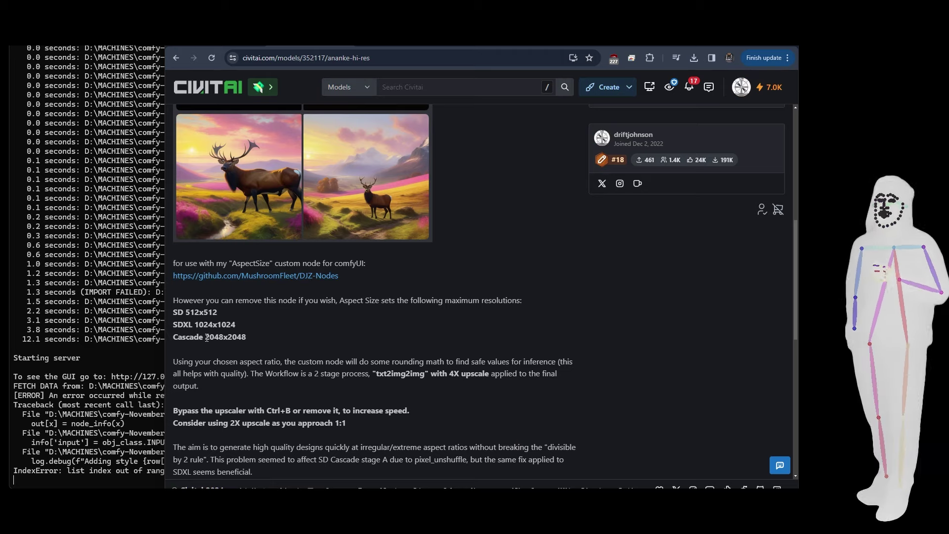
Highlight the Cascade 2048x2048 maximum resolution note, then scroll through the page
{"action": "left_click_drag", "start_coordinate": [206, 338], "coordinate": [253, 339]}
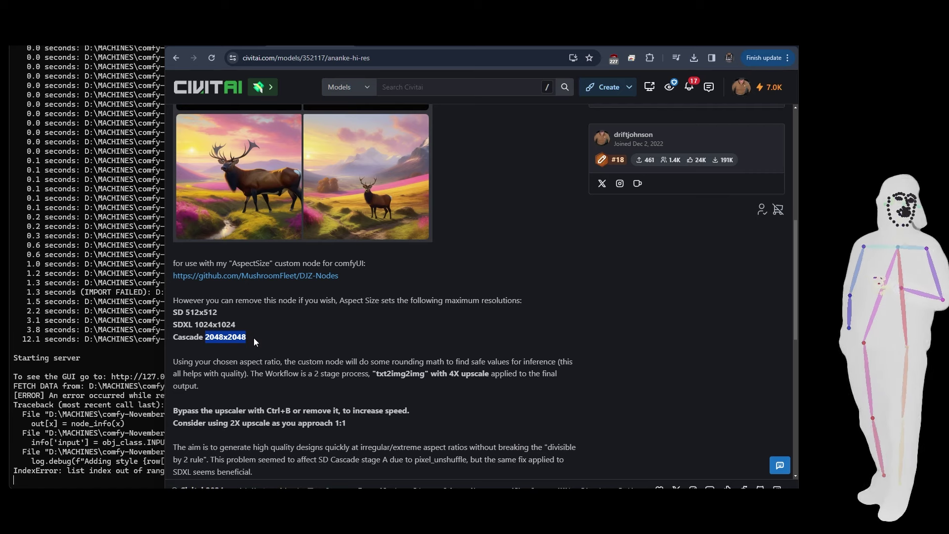
{"action": "left_click", "coordinate": [253, 337]}
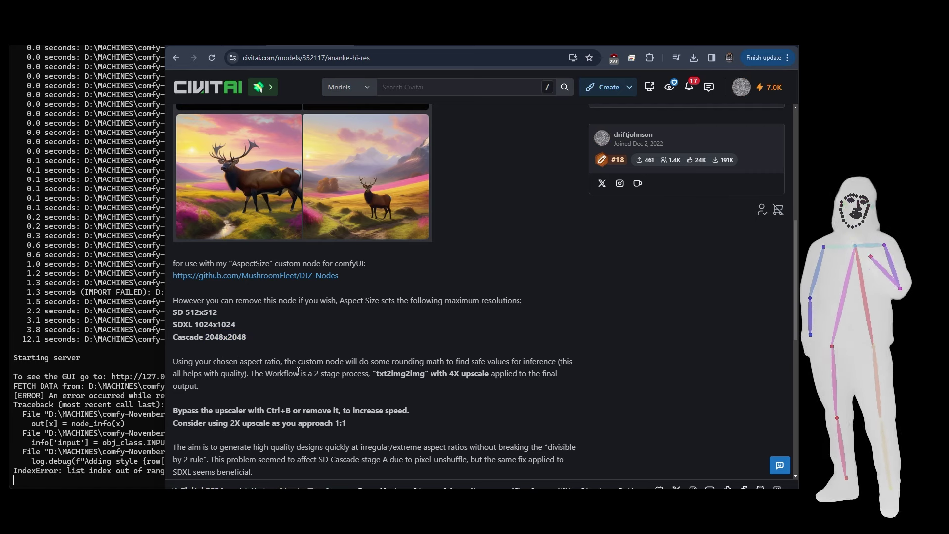
{"action": "scroll", "coordinate": [354, 359], "scroll_direction": "down", "scroll_amount": 1}
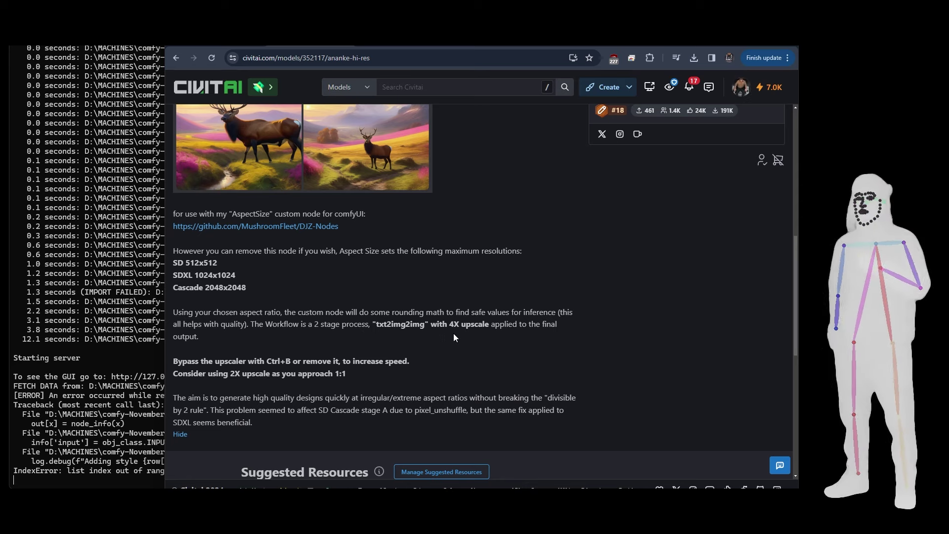
{"action": "scroll", "coordinate": [444, 339], "scroll_direction": "up", "scroll_amount": 1}
{"action": "scroll", "coordinate": [445, 317], "scroll_direction": "down", "scroll_amount": 1}
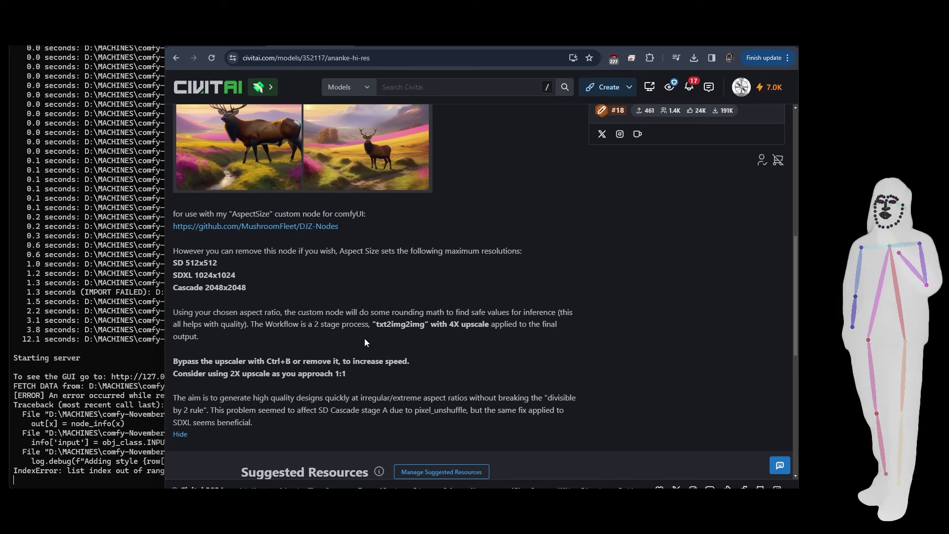
{"action": "scroll", "coordinate": [364, 338], "scroll_direction": "up", "scroll_amount": 5}
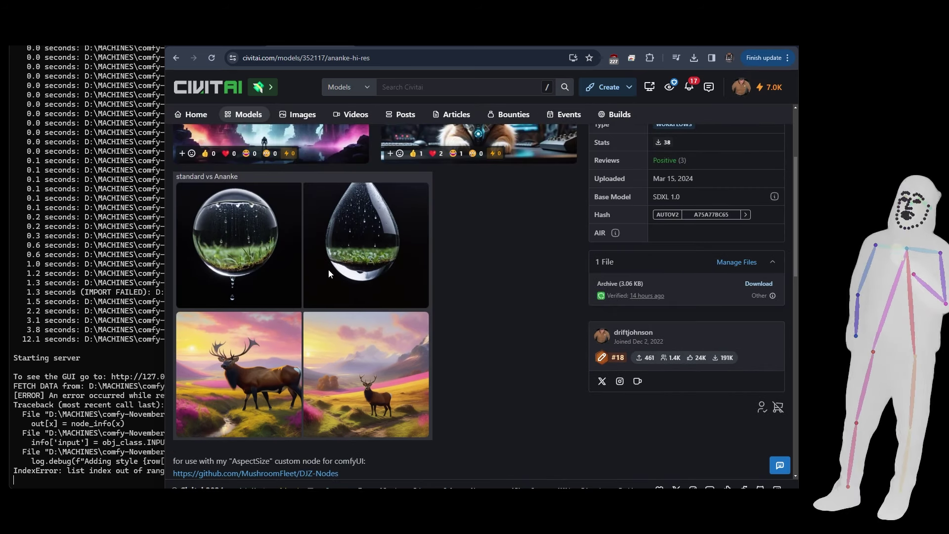
{"action": "scroll", "coordinate": [328, 271], "scroll_direction": "up", "scroll_amount": 3}
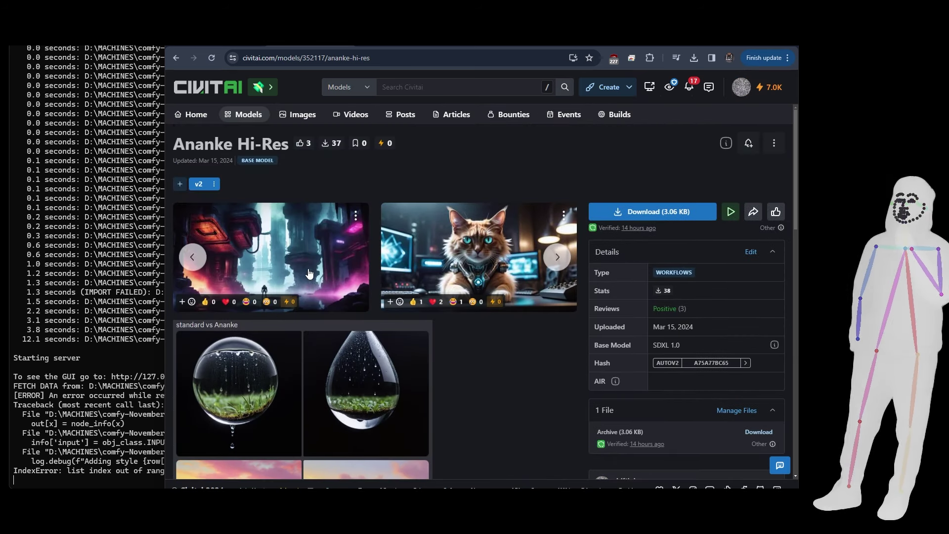
Scroll up and down to review the v2 workflow details, SDXL 1.0 base and 3.06 KB archive
{"action": "scroll", "coordinate": [409, 269], "scroll_direction": "down", "scroll_amount": 2}
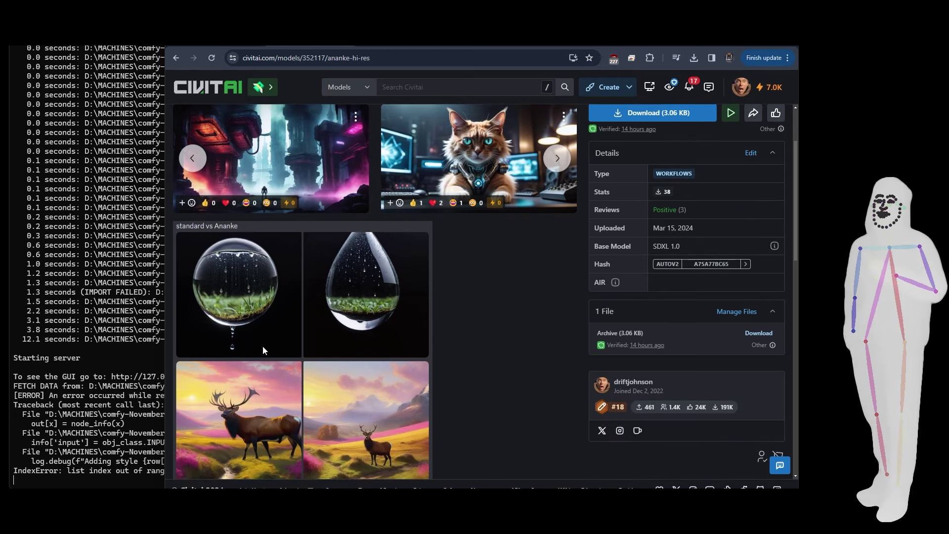
{"action": "scroll", "coordinate": [325, 338], "scroll_direction": "down", "scroll_amount": 2}
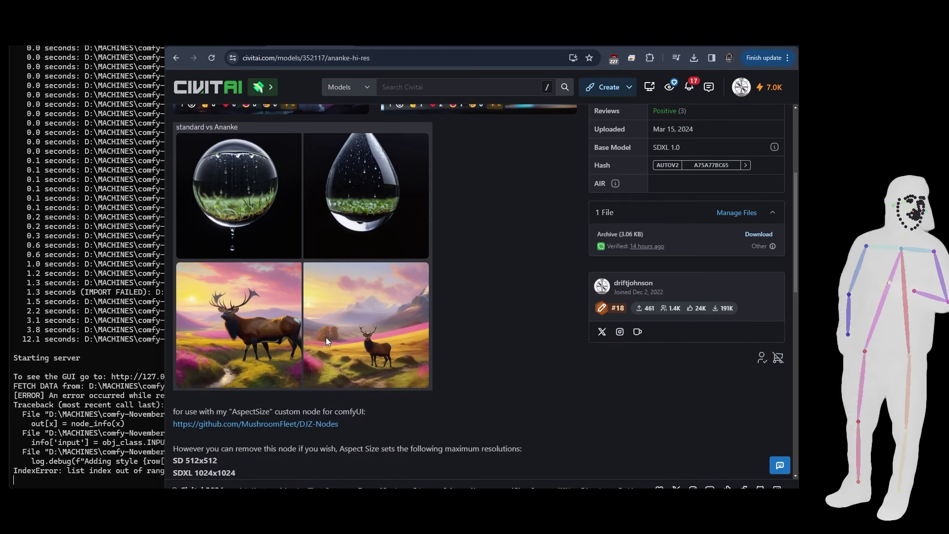
{"action": "scroll", "coordinate": [327, 341], "scroll_direction": "up", "scroll_amount": 4}
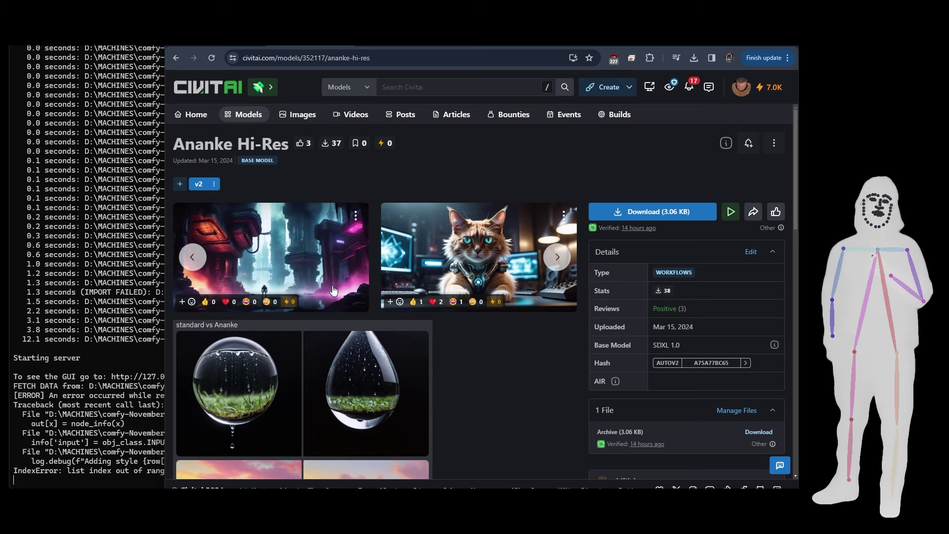
{"action": "scroll", "coordinate": [501, 260], "scroll_direction": "down", "scroll_amount": 7}
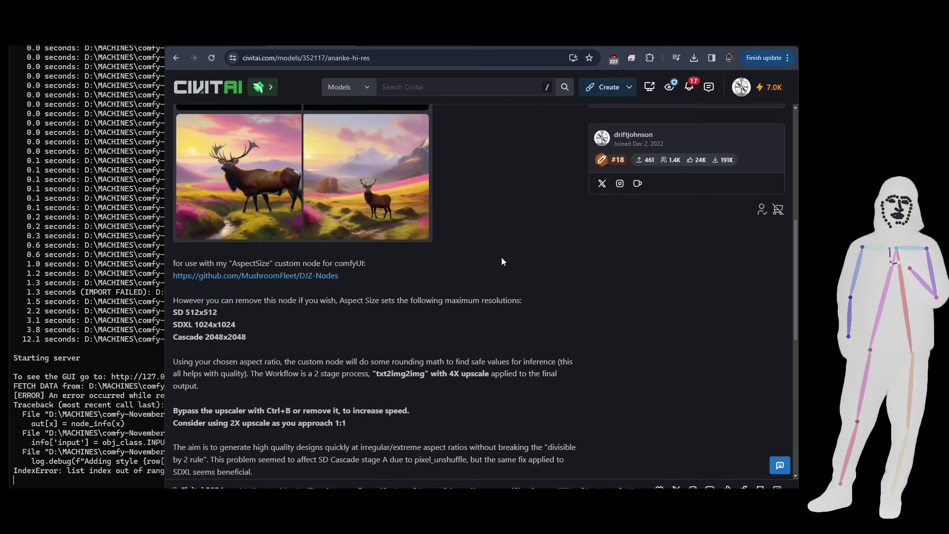
{"action": "scroll", "coordinate": [503, 261], "scroll_direction": "down", "scroll_amount": 5}
{"action": "scroll", "coordinate": [503, 262], "scroll_direction": "up", "scroll_amount": 9}
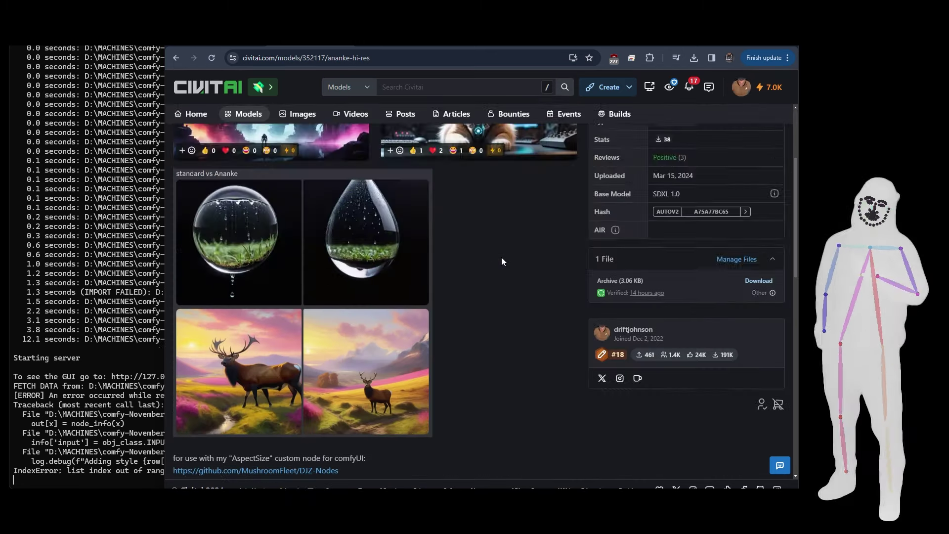
{"action": "scroll", "coordinate": [501, 261], "scroll_direction": "up", "scroll_amount": 2}
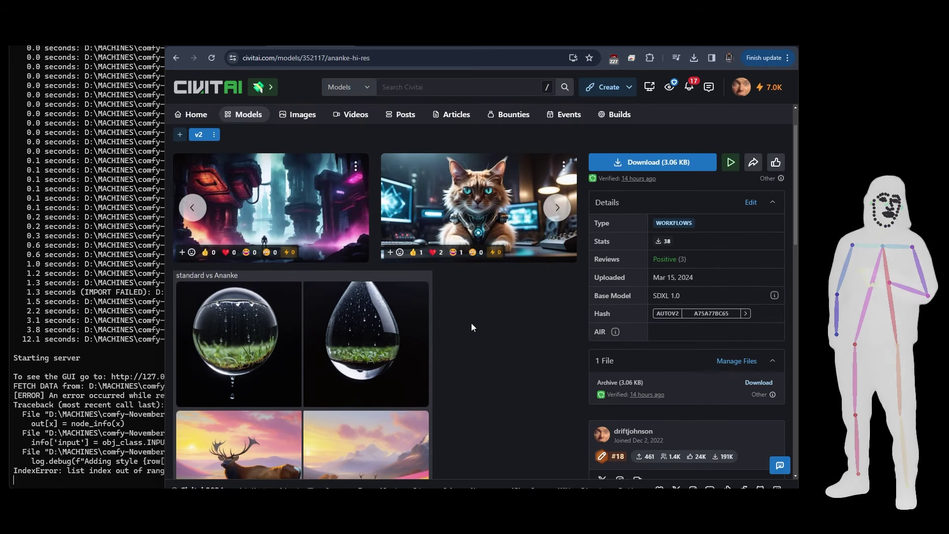
{"action": "key", "text": "ctrl+Tab"}
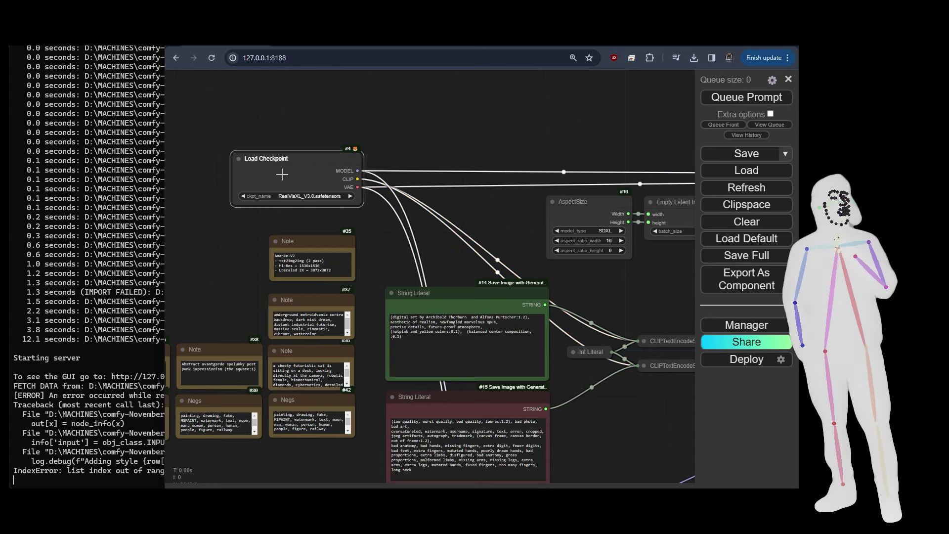
{"action": "scroll", "coordinate": [309, 199], "scroll_direction": "up", "scroll_amount": 7}
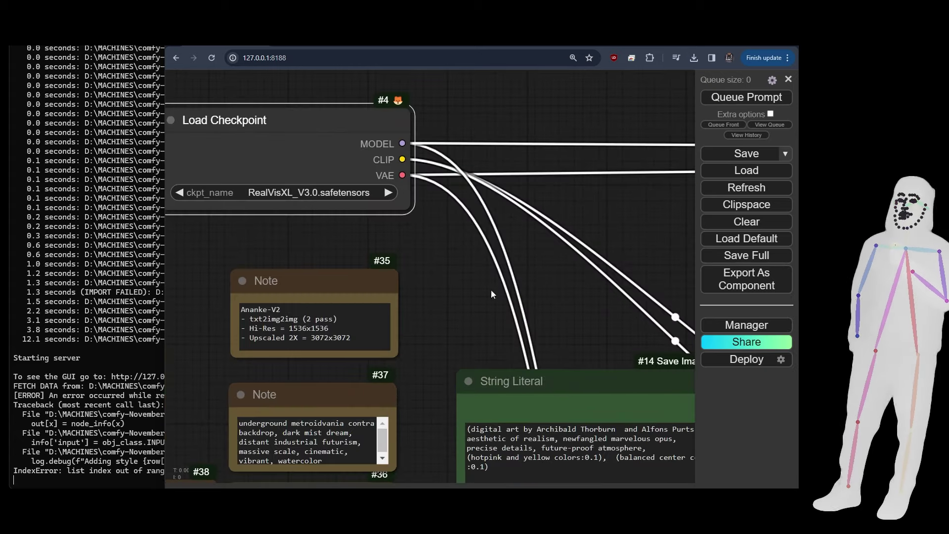
{"action": "scroll", "coordinate": [532, 310], "scroll_direction": "down", "scroll_amount": 3}
{"action": "left_click_drag", "start_coordinate": [533, 310], "coordinate": [389, 115]}
{"action": "left_click", "coordinate": [465, 140]}
{"action": "scroll", "coordinate": [465, 138], "scroll_direction": "up", "scroll_amount": 4}
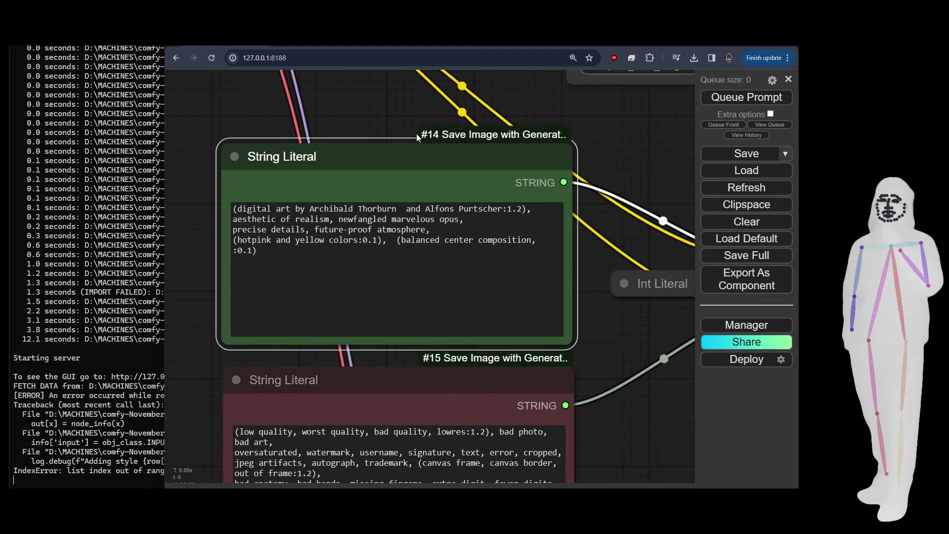
{"action": "scroll", "coordinate": [383, 171], "scroll_direction": "down", "scroll_amount": 8}
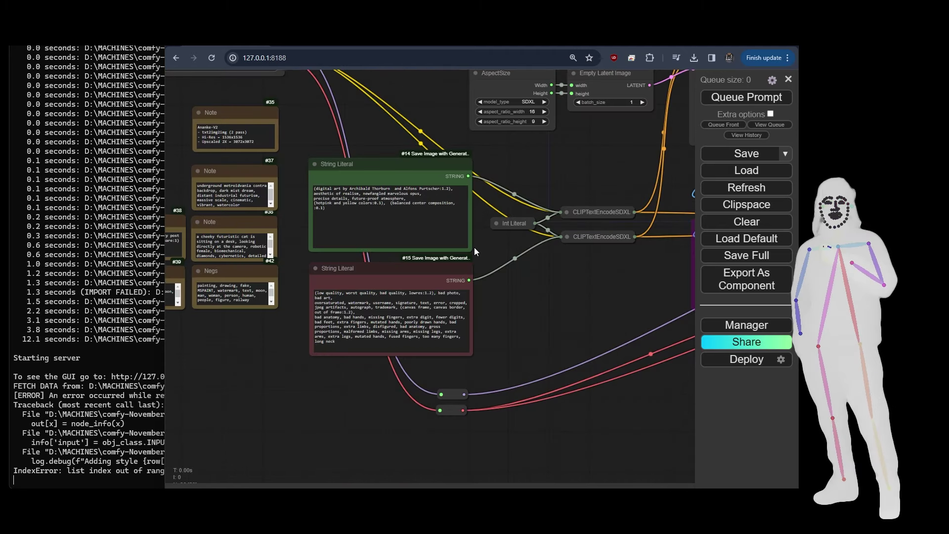
{"action": "scroll", "coordinate": [505, 251], "scroll_direction": "up", "scroll_amount": 5}
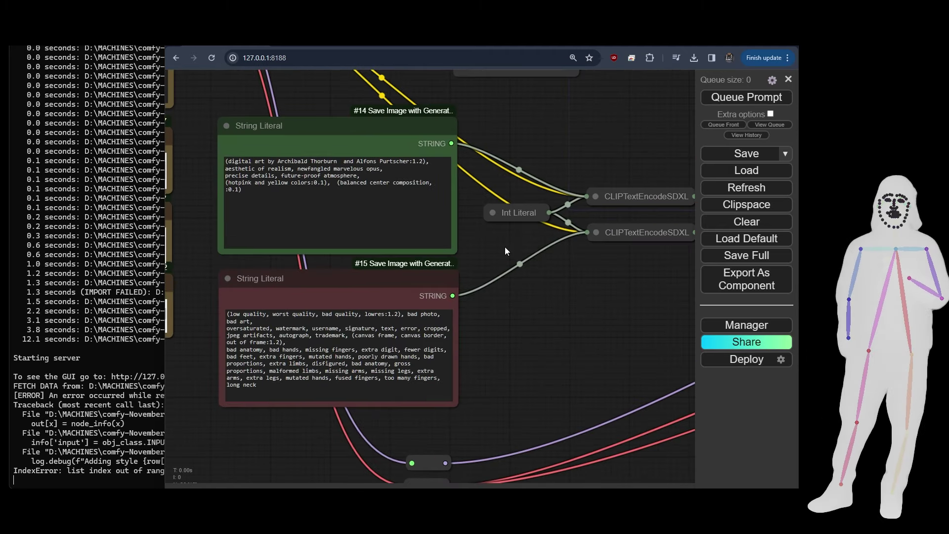
{"action": "scroll", "coordinate": [505, 250], "scroll_direction": "down", "scroll_amount": 4}
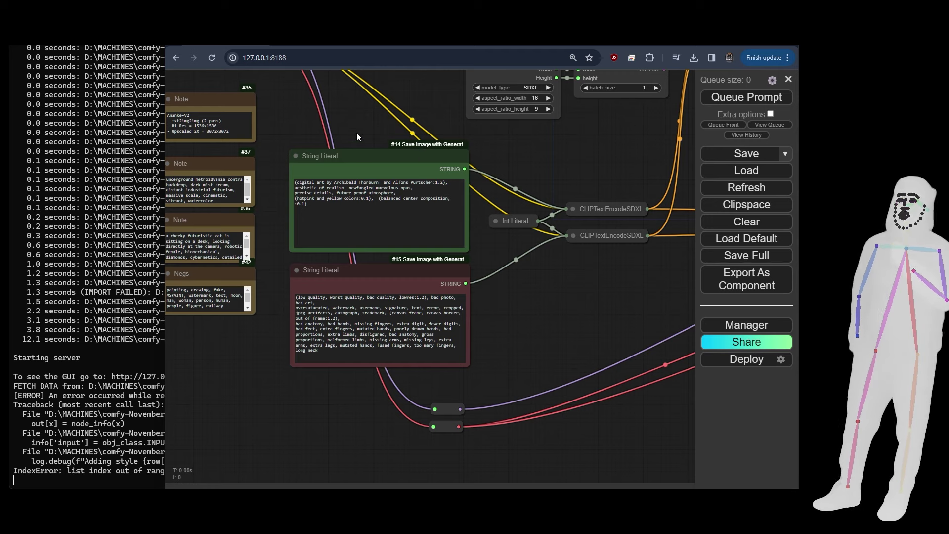
Add a Primitive node and place it above the positive prompt node
{"action": "double_click", "coordinate": [335, 114]}
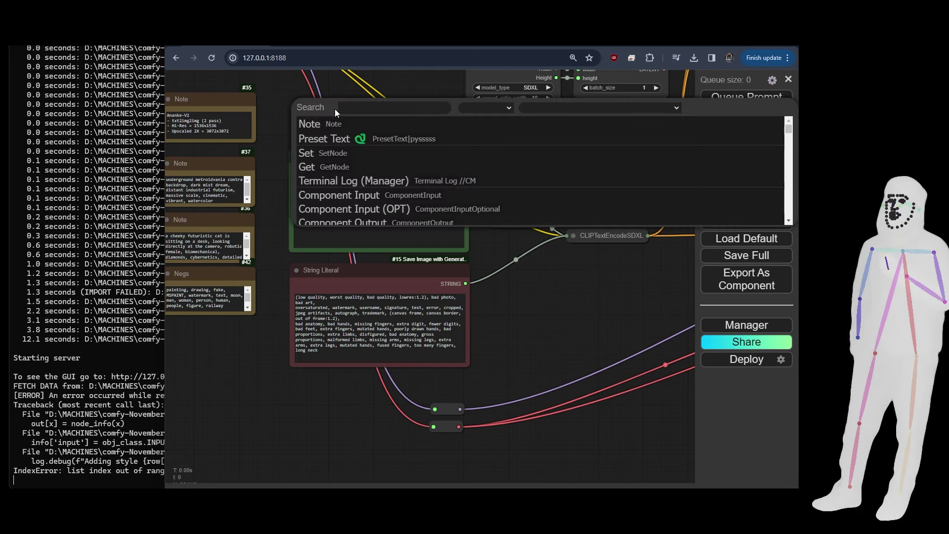
{"action": "type", "text": "prim"}
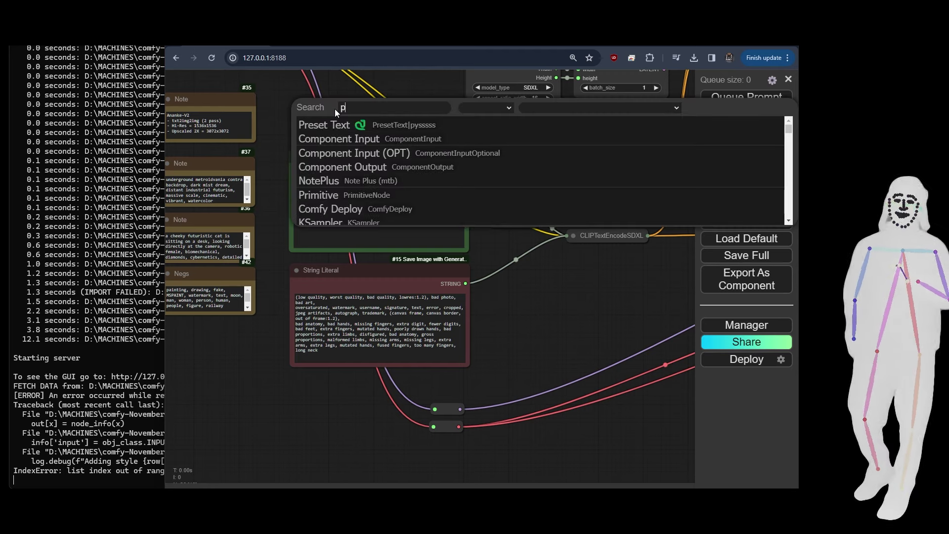
{"action": "left_click", "coordinate": [335, 127]}
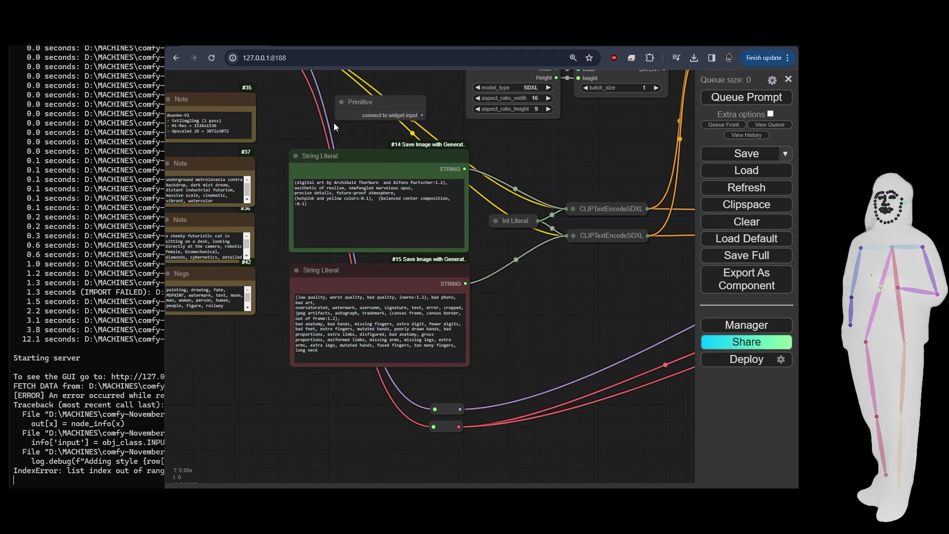
{"action": "left_click_drag", "start_coordinate": [384, 104], "coordinate": [337, 121]}
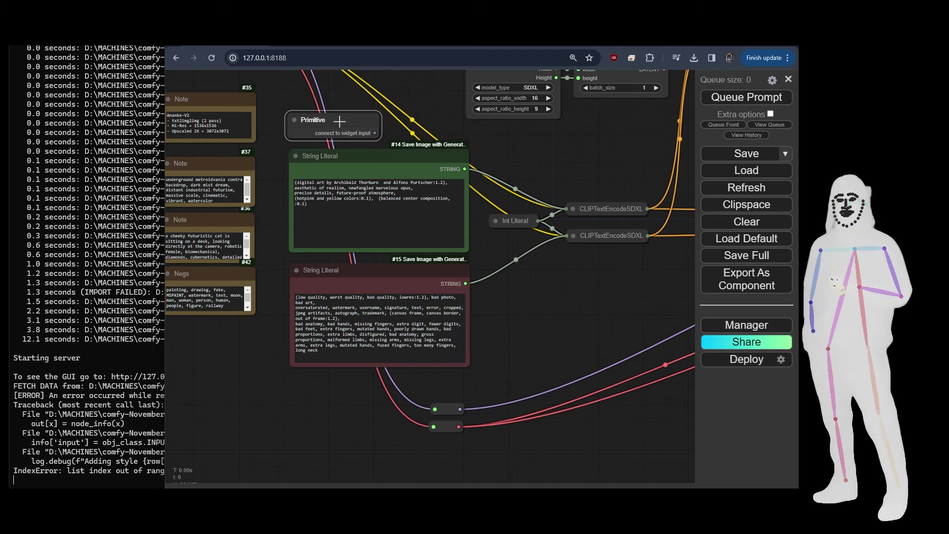
Wire the Primitive output into both text_g and text_l of the top CLIPTextEncodeSDXL
{"action": "left_click", "coordinate": [572, 208]}
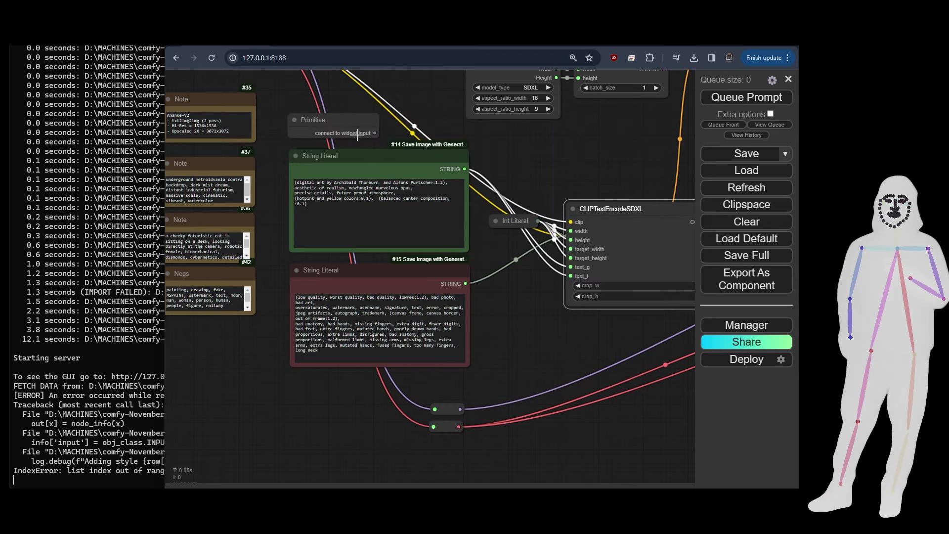
{"action": "left_click_drag", "start_coordinate": [375, 133], "coordinate": [570, 268]}
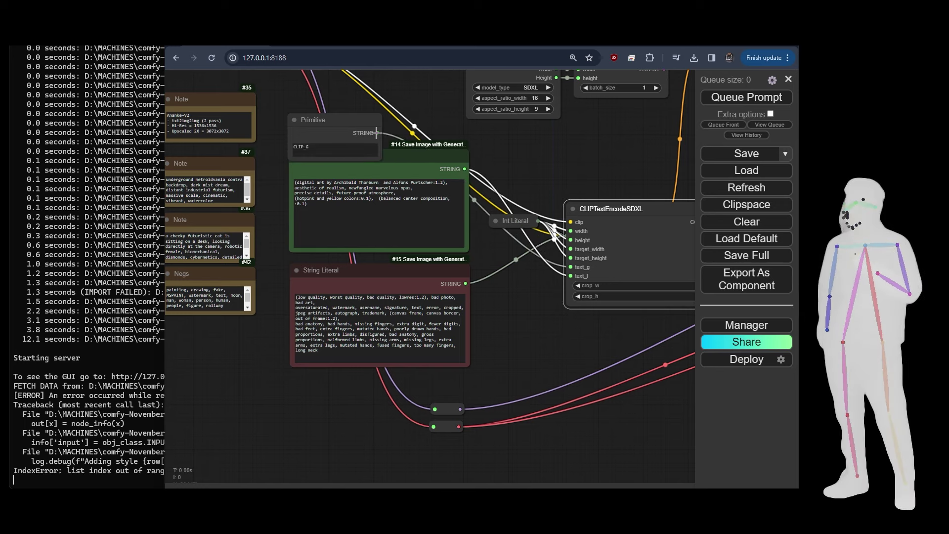
{"action": "left_click_drag", "start_coordinate": [376, 133], "coordinate": [571, 276]}
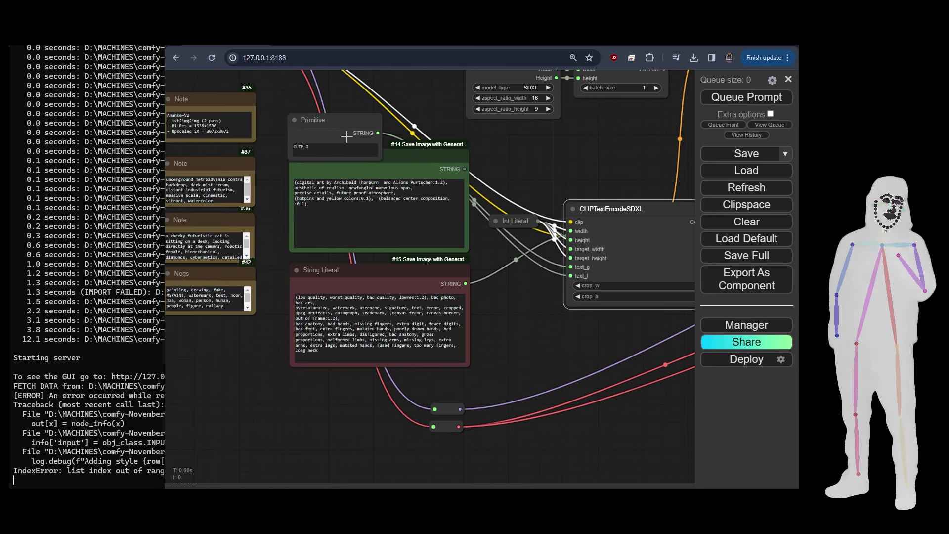
Copy the positive prompt from the String Literal into the Primitive node
{"action": "left_click", "coordinate": [353, 210]}
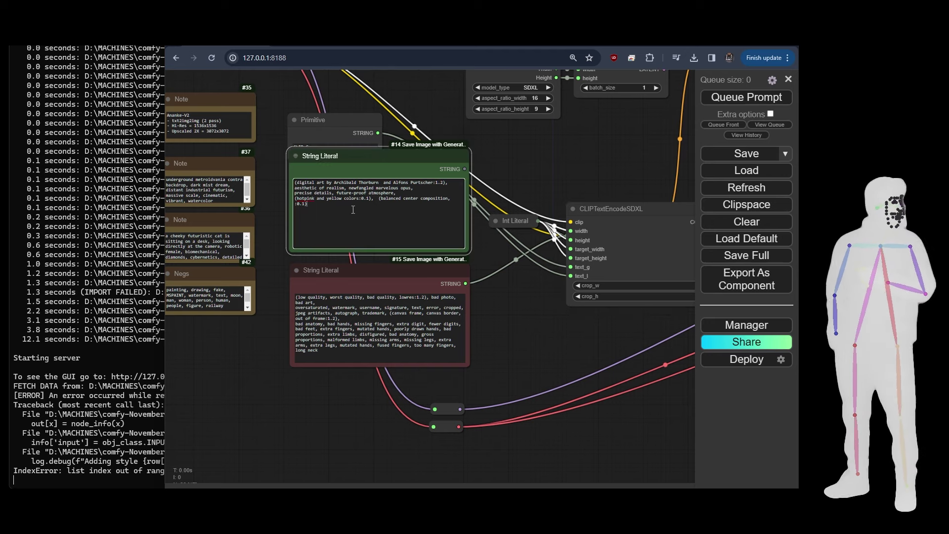
{"action": "key", "text": "ctrl+a"}
{"action": "key", "text": "ctrl+c"}
{"action": "left_click", "coordinate": [335, 151]}
{"action": "key", "text": "ctrl+v"}
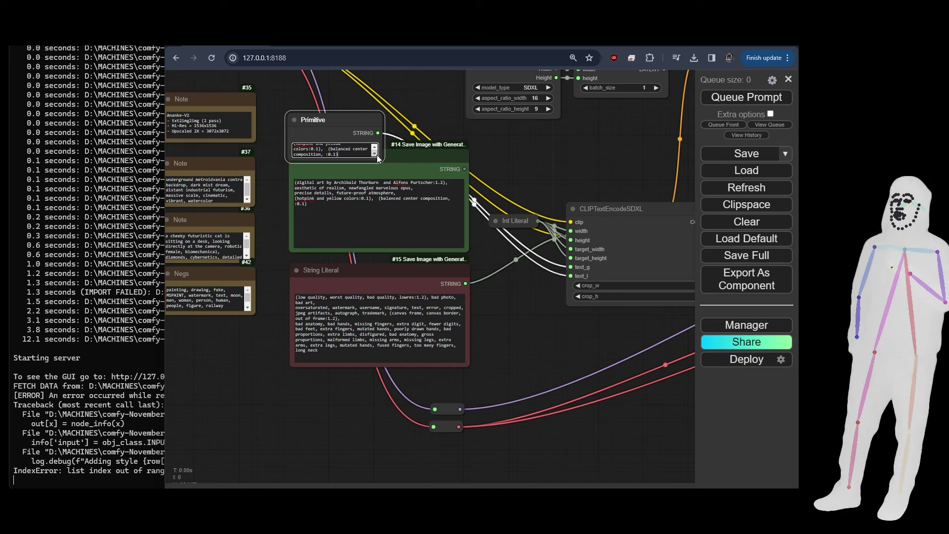
Colour the Primitive green, delete the old String Literal, then enlarge and reposition the Primitive
{"action": "right_click", "coordinate": [345, 130]}
{"action": "left_click", "coordinate": [355, 245]}
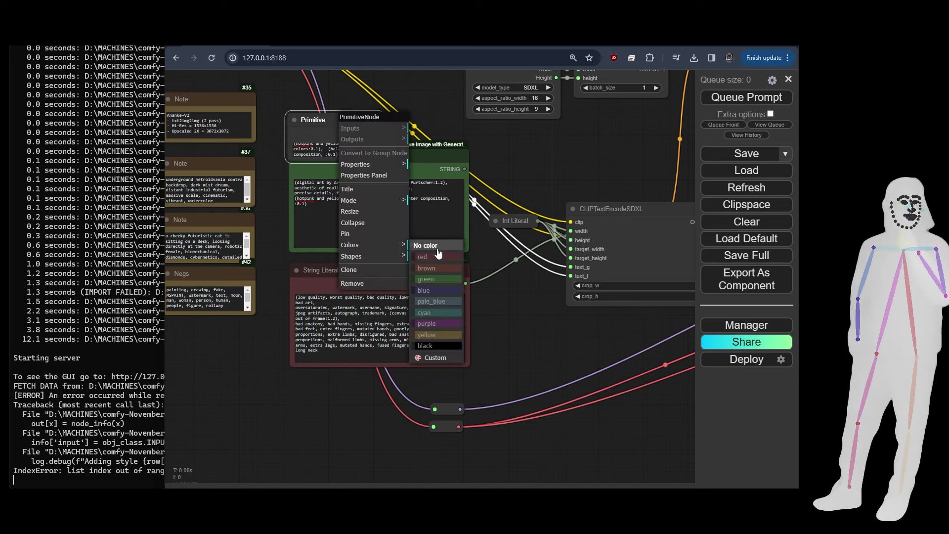
{"action": "left_click", "coordinate": [428, 274]}
{"action": "left_click", "coordinate": [396, 175]}
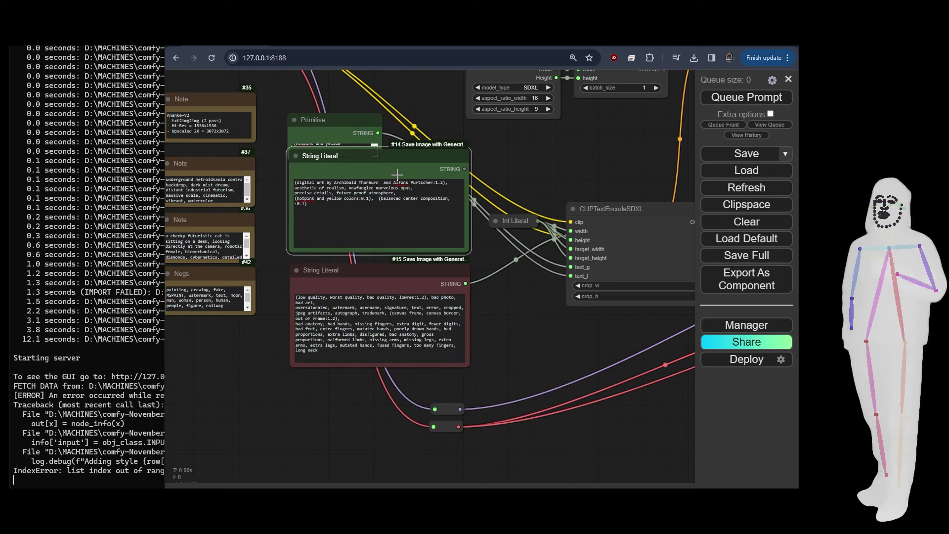
{"action": "key", "text": "Delete"}
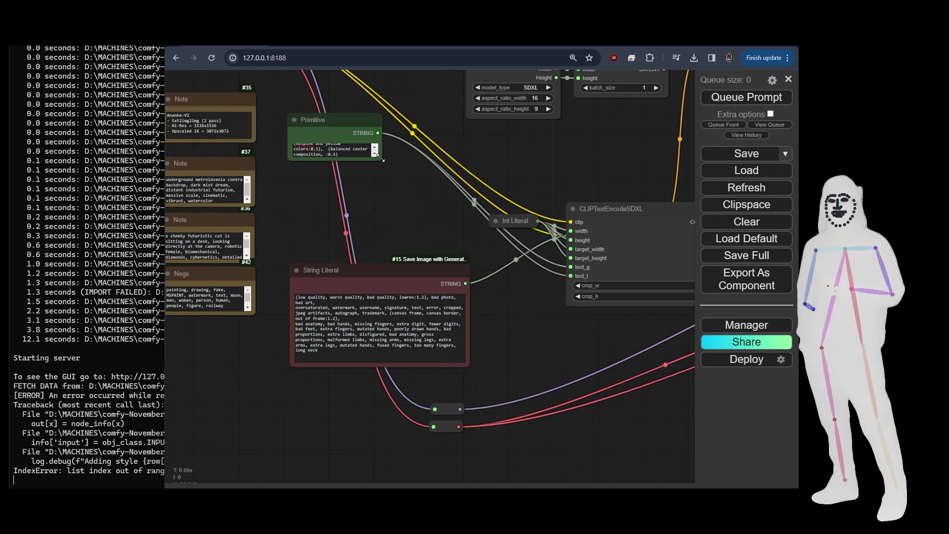
{"action": "left_click_drag", "start_coordinate": [381, 157], "coordinate": [467, 232]}
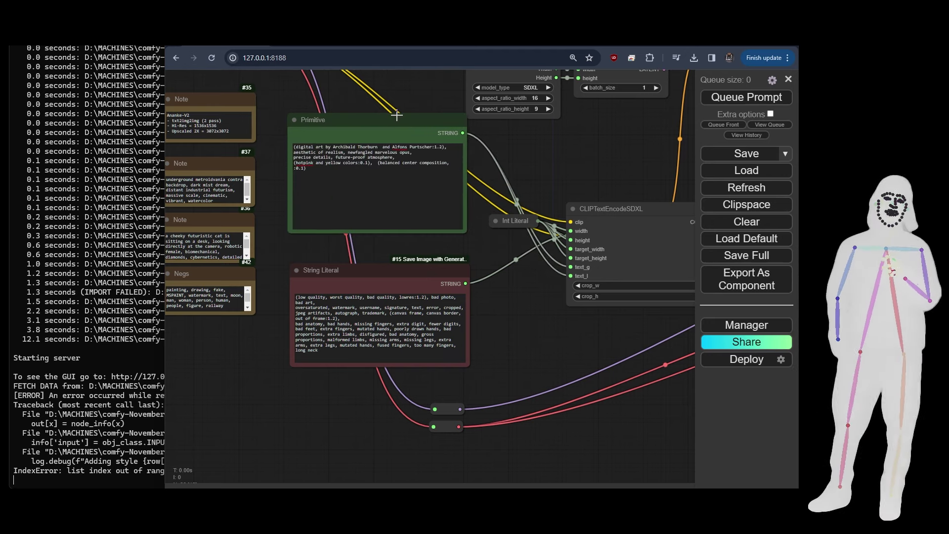
{"action": "left_click_drag", "start_coordinate": [396, 115], "coordinate": [361, 377]}
Wire the lower Primitive into text_g and text_l of the second CLIPTextEncodeSDXL
{"action": "left_click", "coordinate": [573, 208]}
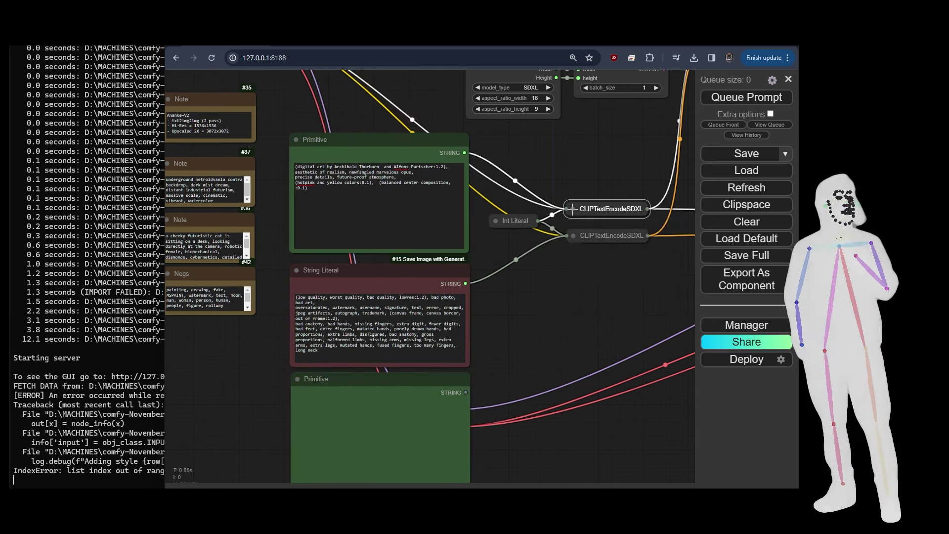
{"action": "left_click", "coordinate": [573, 235]}
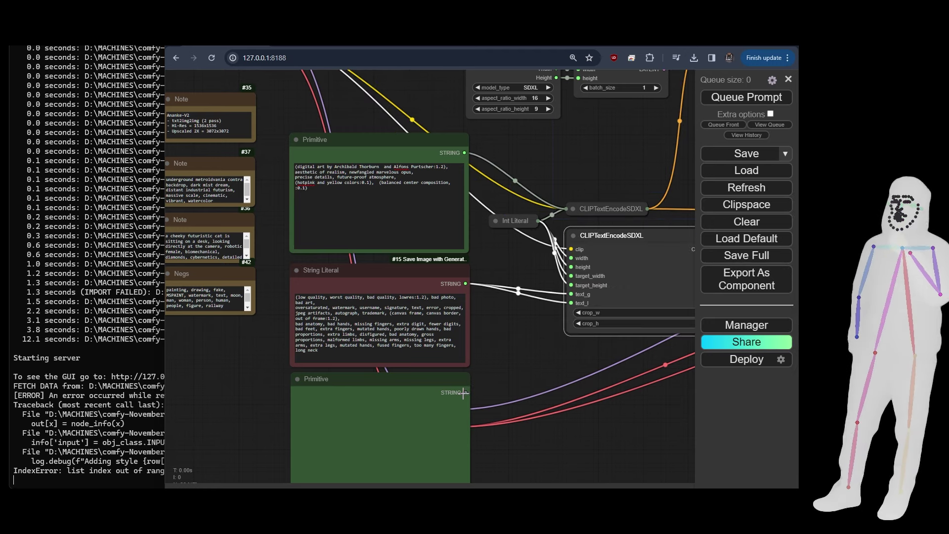
{"action": "left_click_drag", "start_coordinate": [463, 393], "coordinate": [571, 294]}
{"action": "left_click_drag", "start_coordinate": [459, 397], "coordinate": [571, 302]}
Copy the negative prompt text into the lower Primitive node
{"action": "left_click", "coordinate": [416, 357]}
{"action": "key", "text": "ctrl+a"}
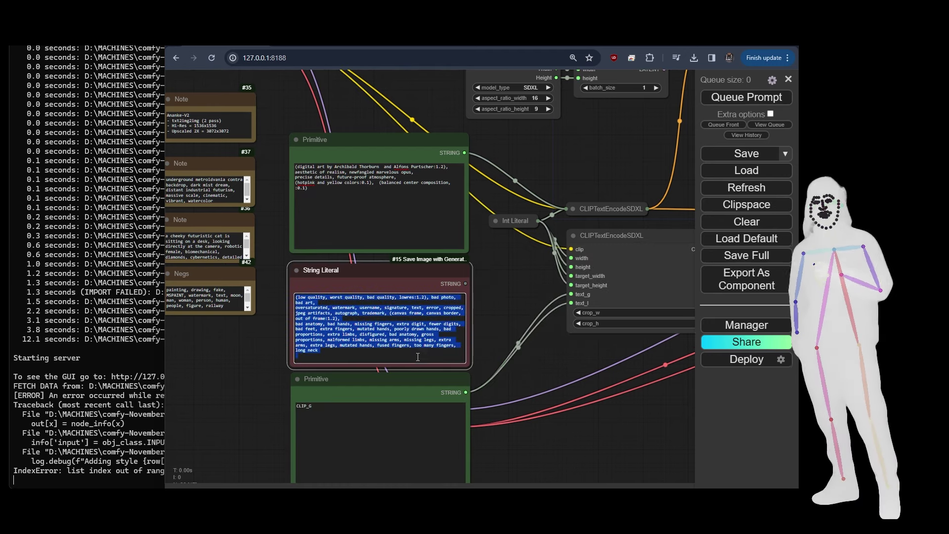
{"action": "key", "text": "ctrl+c"}
{"action": "left_click", "coordinate": [401, 418]}
{"action": "key", "text": "ctrl+v"}
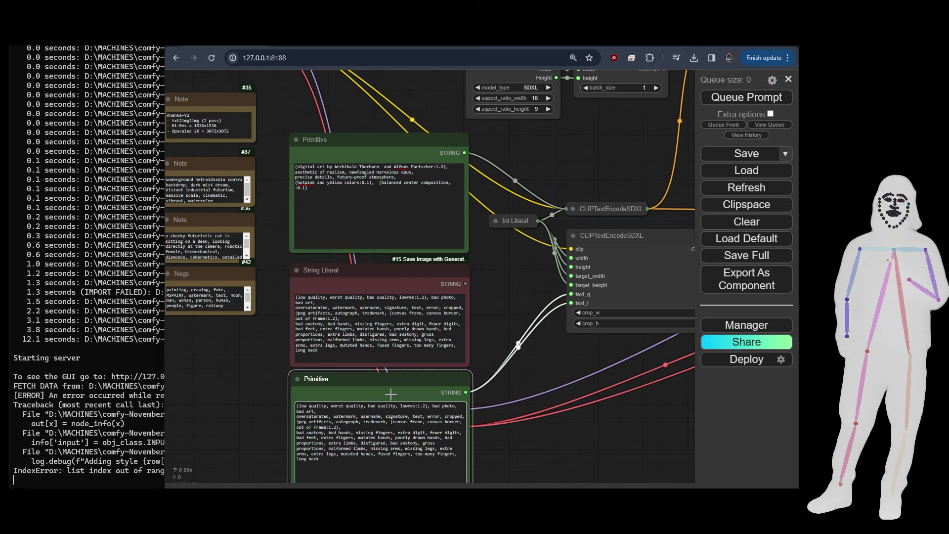
Colour the lower Primitive red, delete the negative String Literal, and move the Primitive up
{"action": "right_click", "coordinate": [368, 382]}
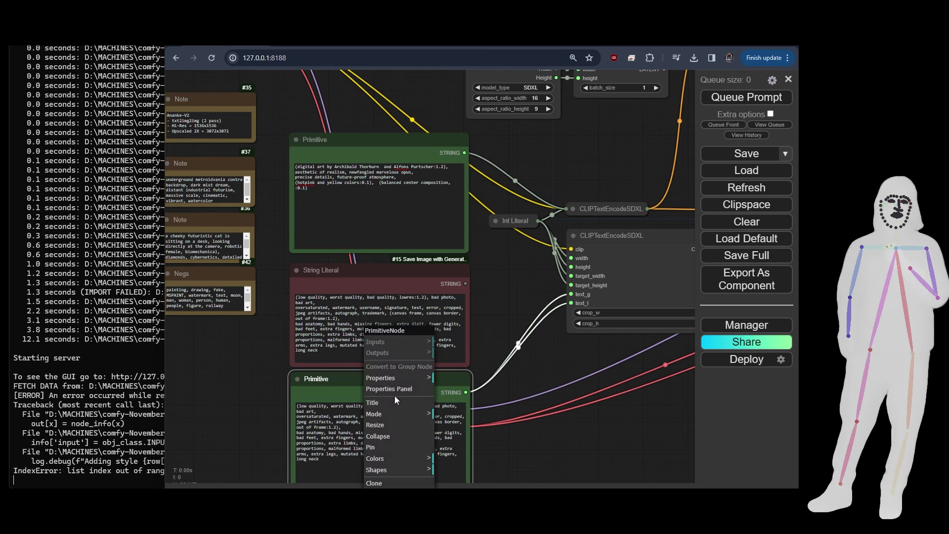
{"action": "left_click", "coordinate": [391, 459]}
{"action": "left_click", "coordinate": [448, 408]}
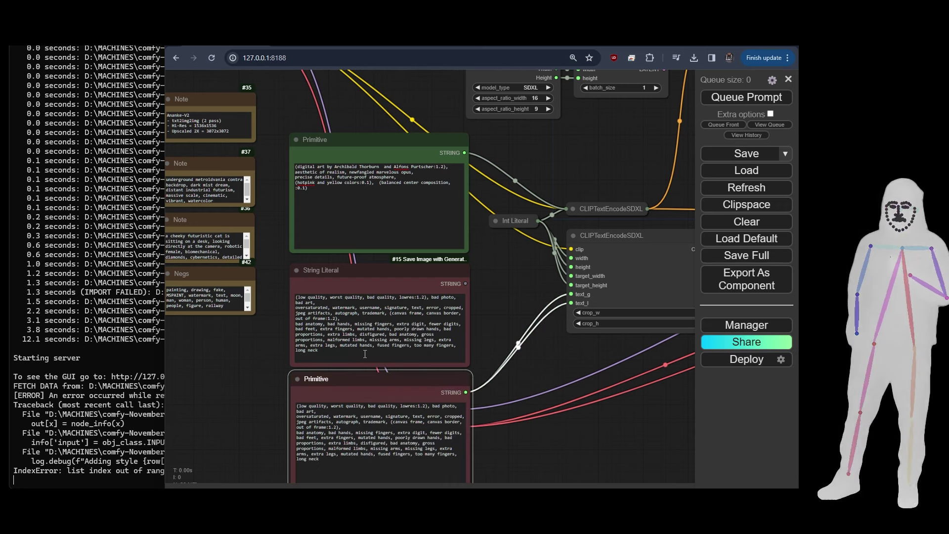
{"action": "left_click", "coordinate": [367, 280]}
{"action": "left_click_drag", "start_coordinate": [367, 280], "coordinate": [369, 281]}
{"action": "key", "text": "Delete"}
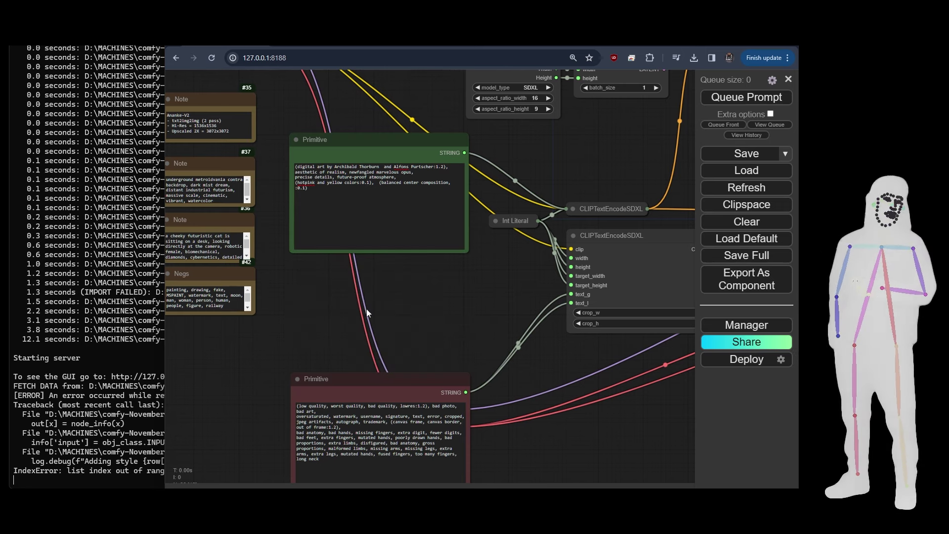
{"action": "left_click_drag", "start_coordinate": [362, 382], "coordinate": [362, 273]}
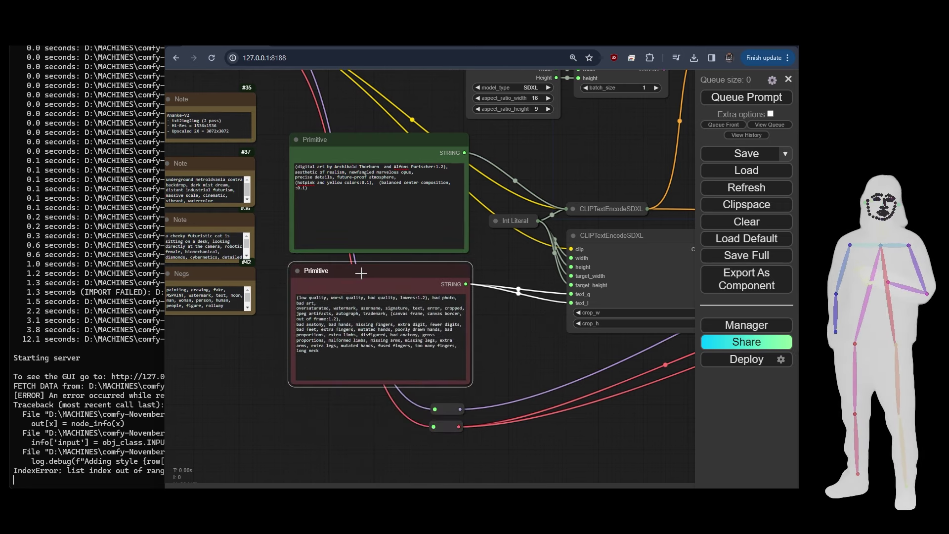
{"action": "left_click", "coordinate": [482, 325]}
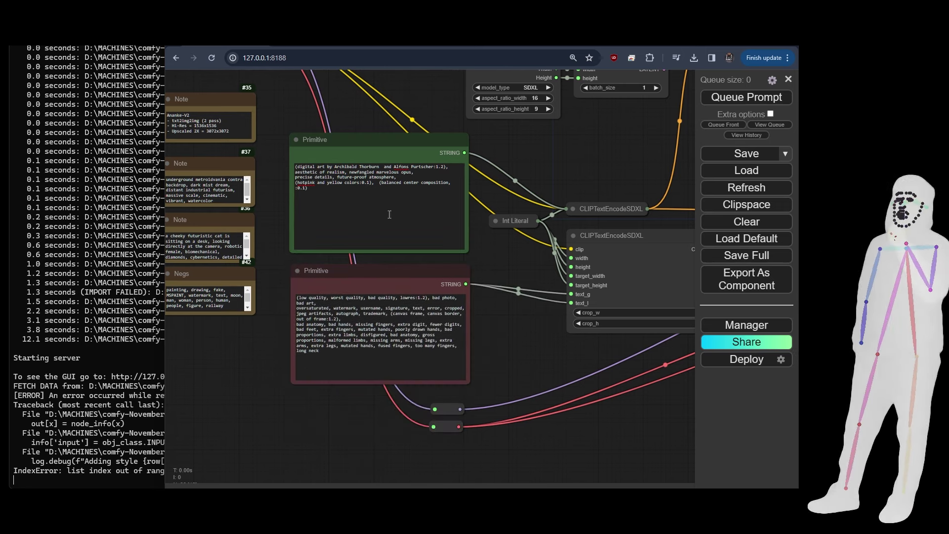
Zoom out over the graph and collapse the negative-prompt CLIPTextEncodeSDXL node
{"action": "scroll", "coordinate": [275, 241], "scroll_direction": "down", "scroll_amount": 6}
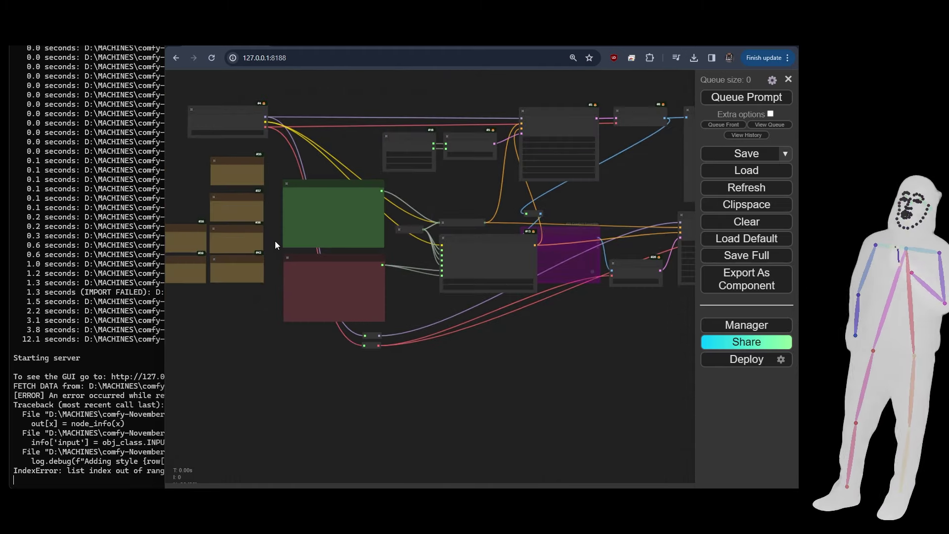
{"action": "scroll", "coordinate": [272, 241], "scroll_direction": "up", "scroll_amount": 7}
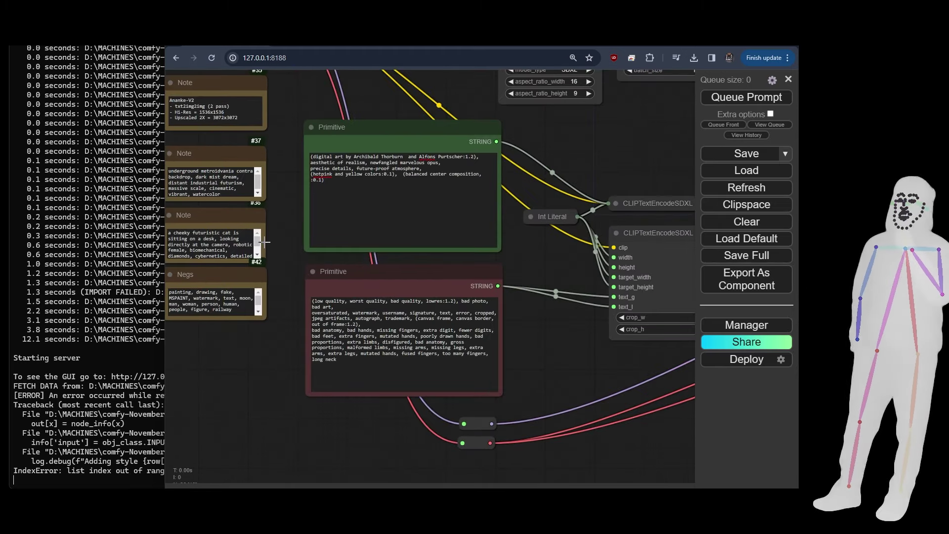
{"action": "scroll", "coordinate": [305, 237], "scroll_direction": "down", "scroll_amount": 3}
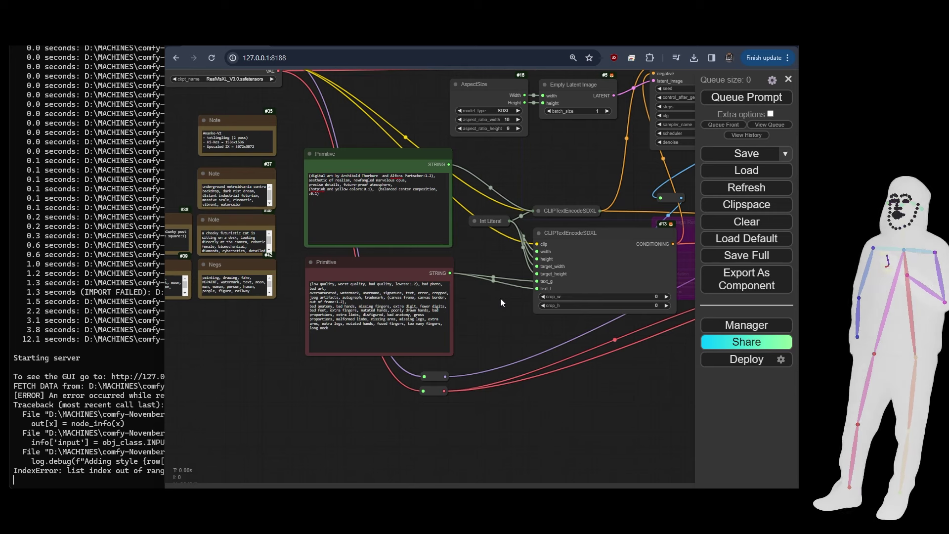
{"action": "left_click_drag", "start_coordinate": [500, 298], "coordinate": [274, 295]}
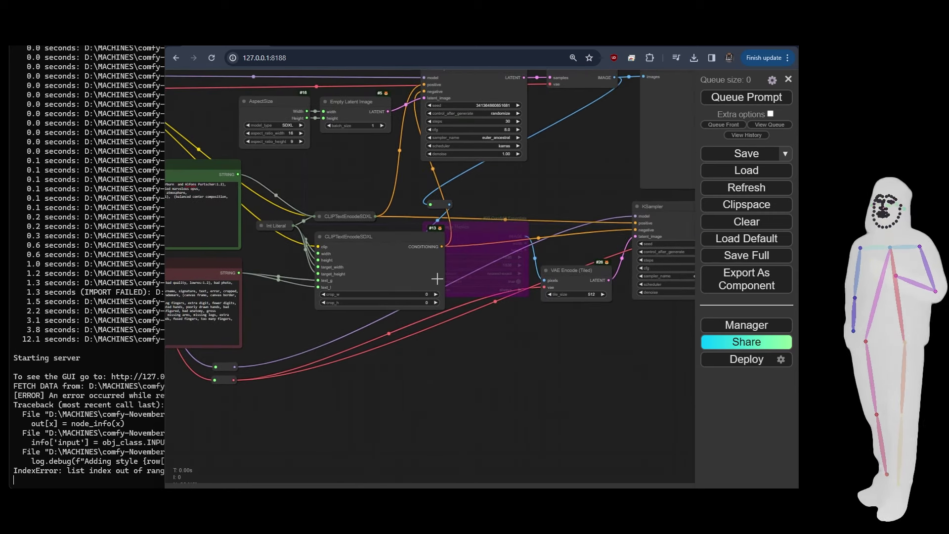
{"action": "scroll", "coordinate": [509, 326], "scroll_direction": "down", "scroll_amount": 5}
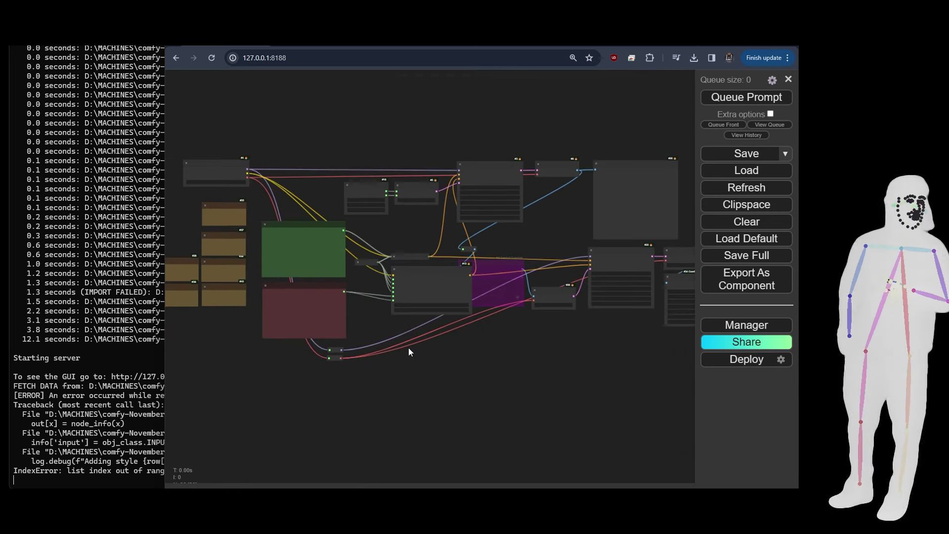
{"action": "left_click_drag", "start_coordinate": [409, 347], "coordinate": [482, 324]}
{"action": "left_click", "coordinate": [479, 255]}
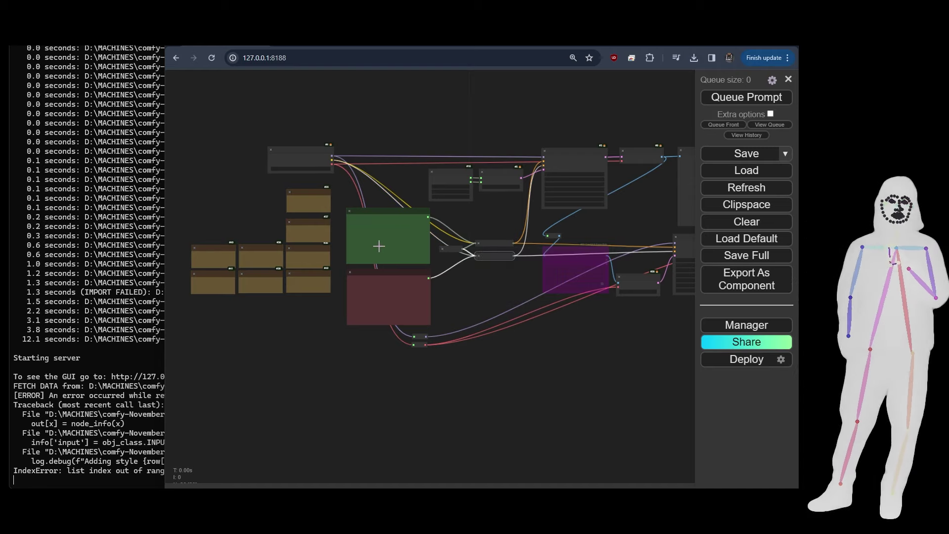
Pan to the first KSampler (30 steps, cfg 8.0) and trace its links toward the preview
{"action": "scroll", "coordinate": [515, 278], "scroll_direction": "up", "scroll_amount": 8}
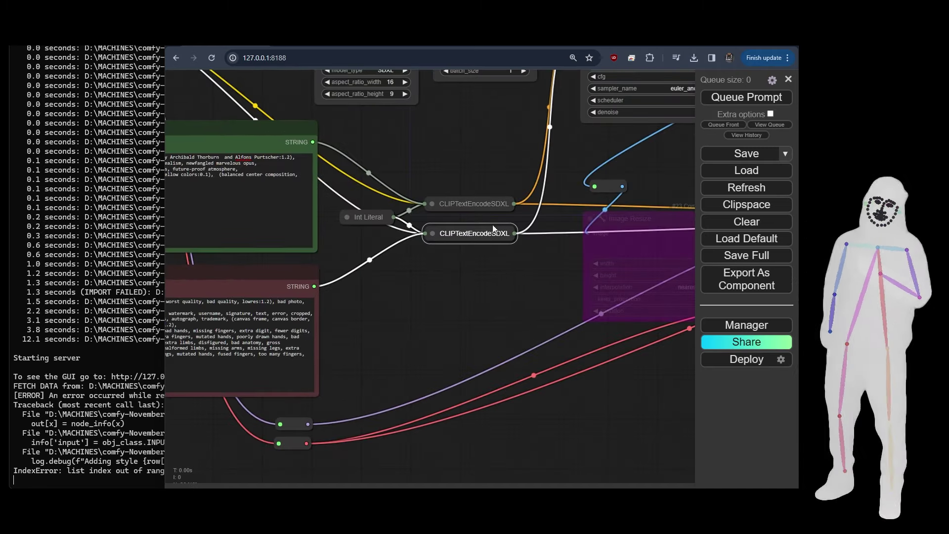
{"action": "left_click_drag", "start_coordinate": [522, 284], "coordinate": [362, 350]}
{"action": "left_click_drag", "start_coordinate": [463, 102], "coordinate": [509, 133]}
{"action": "left_click", "coordinate": [508, 134]}
{"action": "left_click_drag", "start_coordinate": [655, 315], "coordinate": [448, 309]}
{"action": "left_click", "coordinate": [489, 144]}
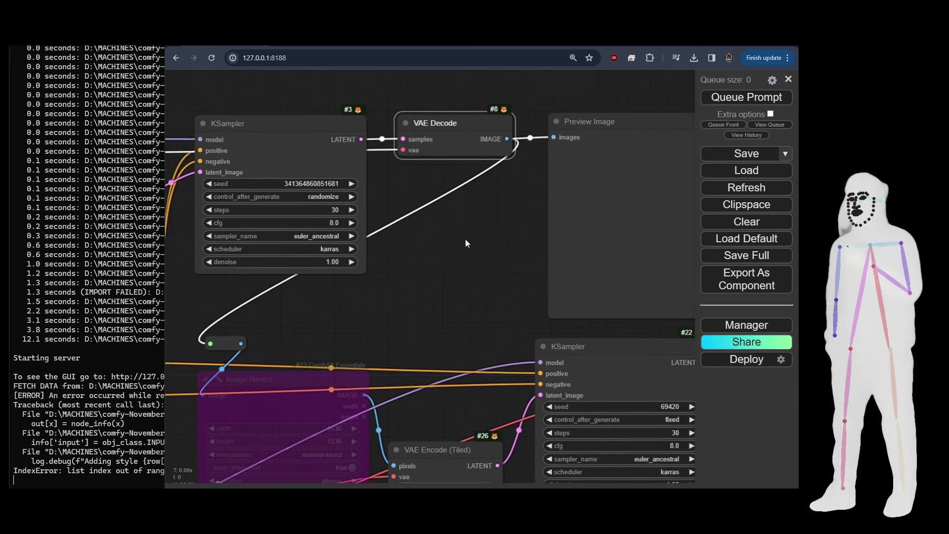
{"action": "left_click", "coordinate": [573, 213]}
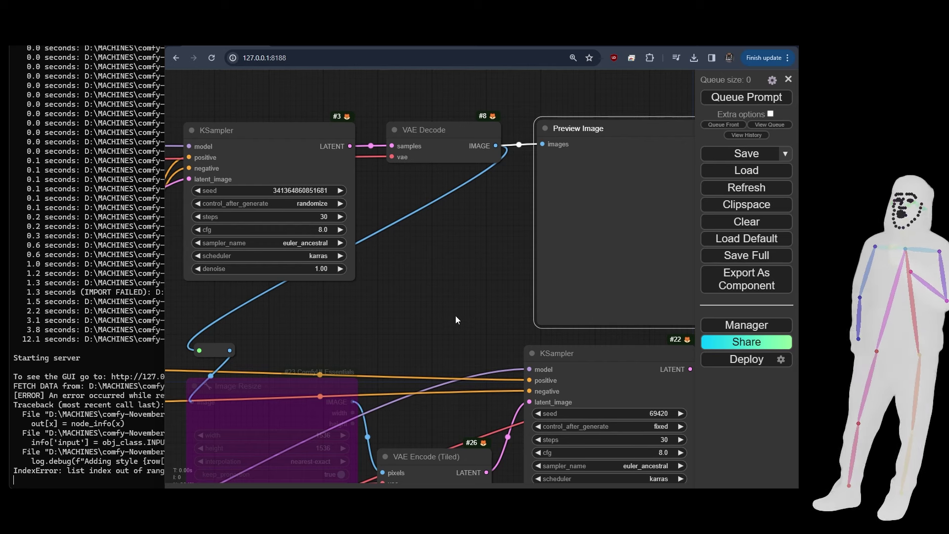
{"action": "left_click_drag", "start_coordinate": [455, 316], "coordinate": [531, 192]}
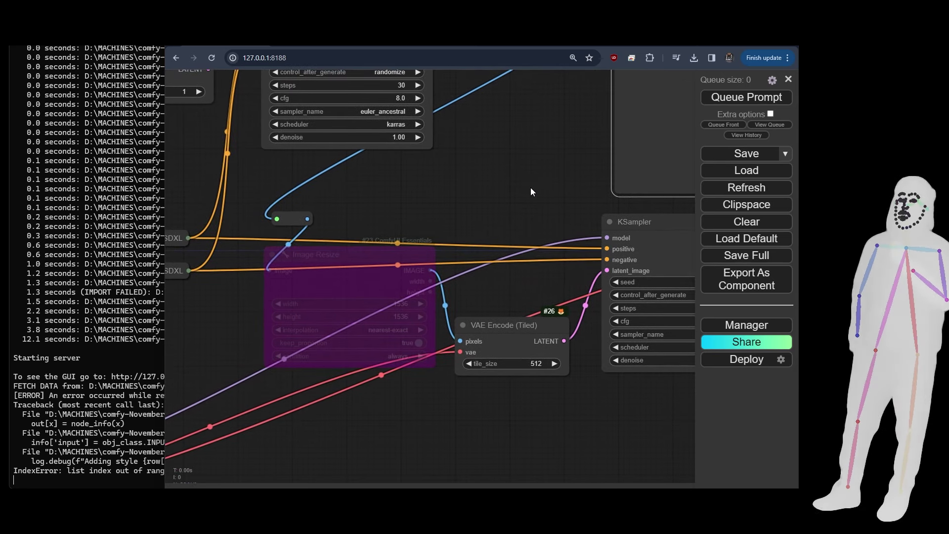
{"action": "left_click", "coordinate": [371, 260]}
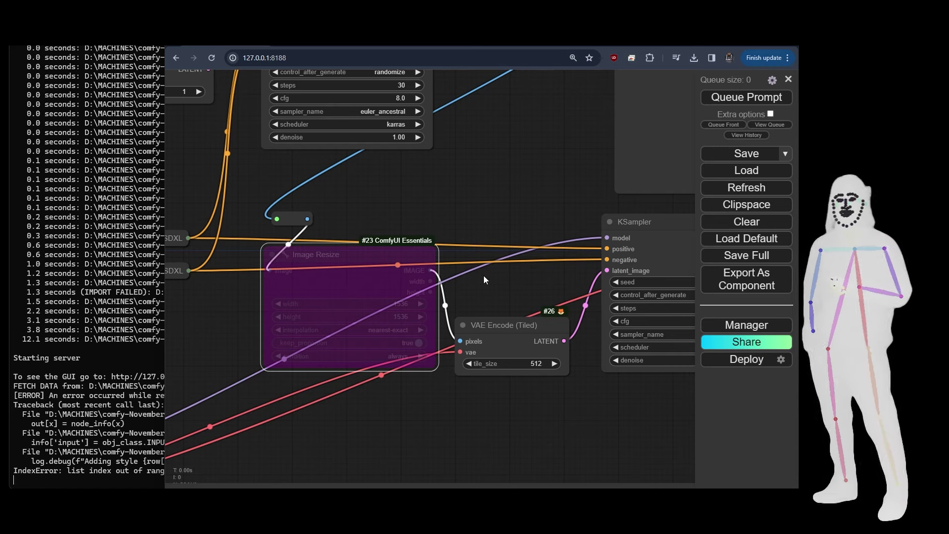
{"action": "left_click_drag", "start_coordinate": [541, 268], "coordinate": [251, 252]}
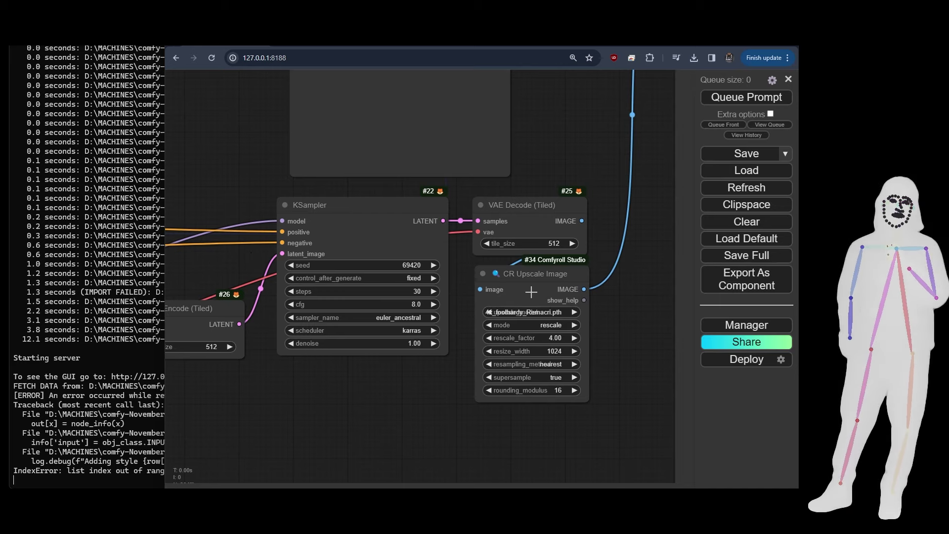
Bypass and re-enable CR Upscale Image, then set its rescale_factor to 2
{"action": "left_click", "coordinate": [531, 292]}
{"action": "key", "text": "ctrl+b"}
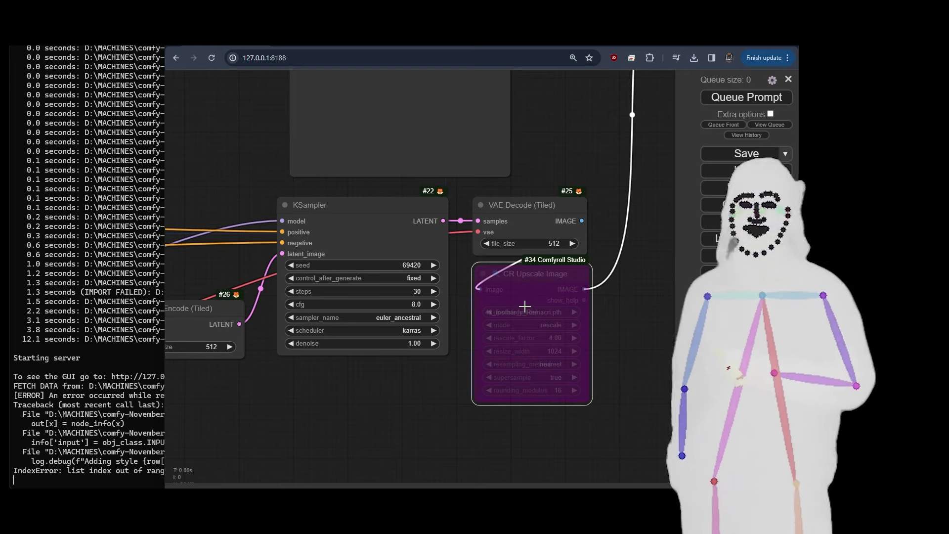
{"action": "key", "text": "ctrl+b"}
{"action": "left_click", "coordinate": [553, 338]}
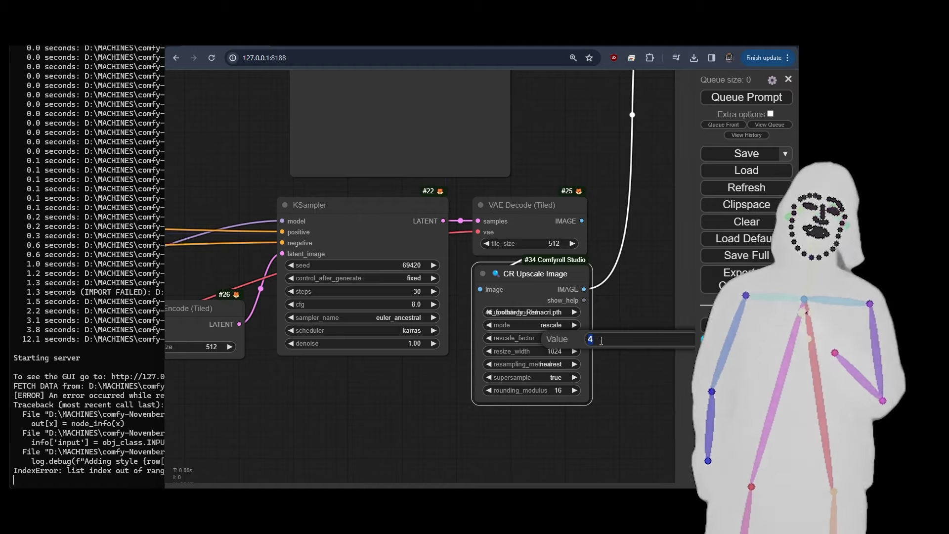
{"action": "key", "text": "Return"}
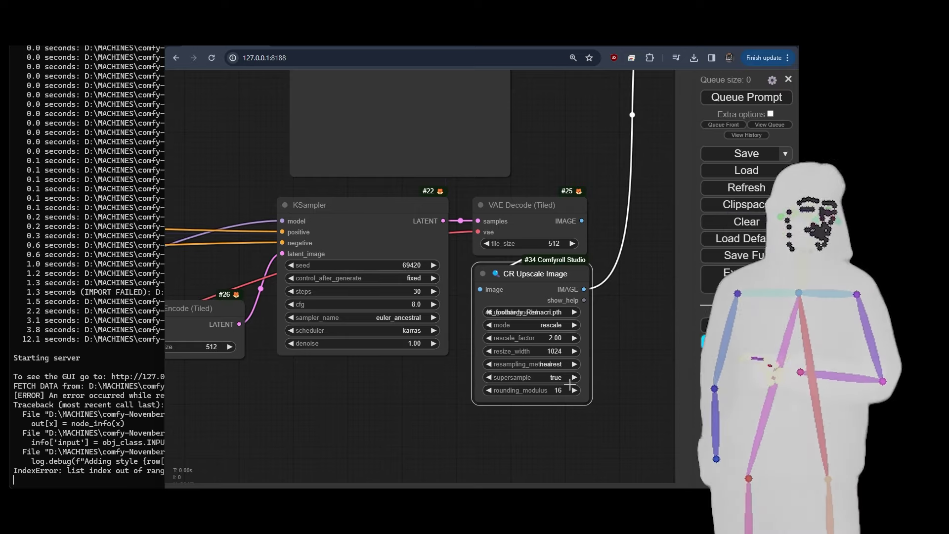
{"action": "scroll", "coordinate": [627, 310], "scroll_direction": "down", "scroll_amount": 5}
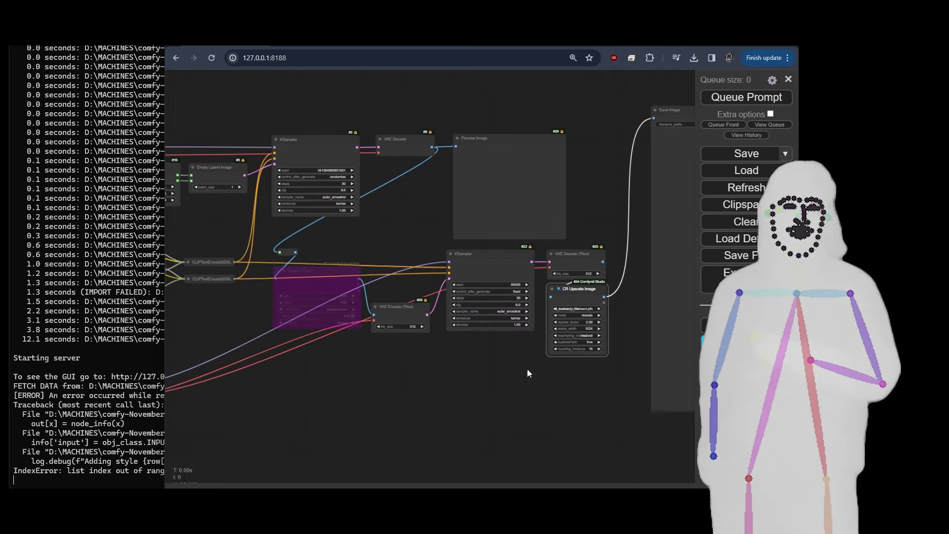
{"action": "scroll", "coordinate": [492, 332], "scroll_direction": "up", "scroll_amount": 5}
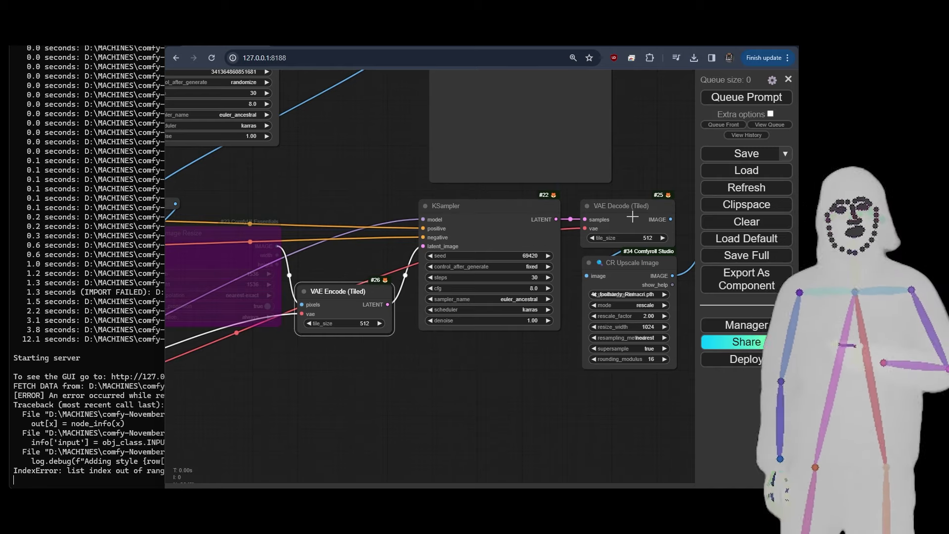
{"action": "left_click", "coordinate": [632, 217]}
{"action": "scroll", "coordinate": [560, 362], "scroll_direction": "down", "scroll_amount": 5}
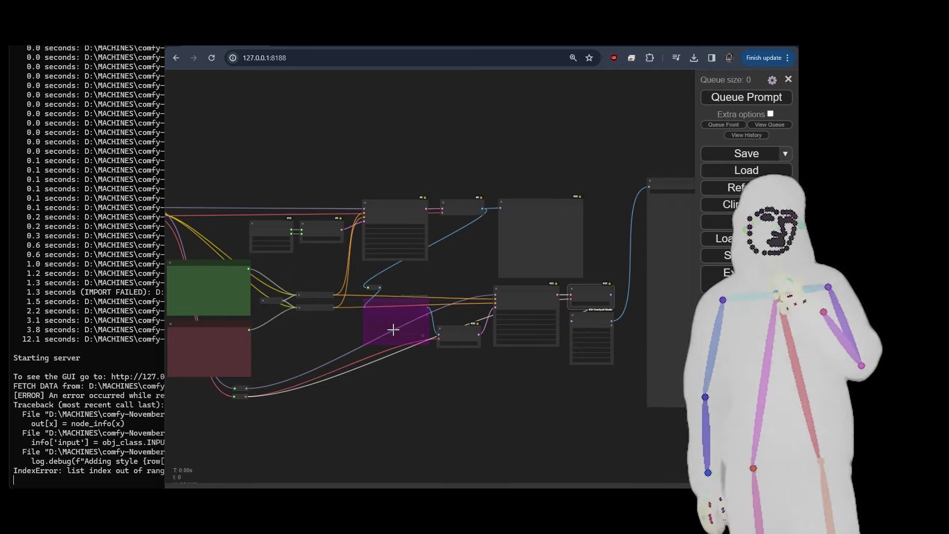
{"action": "scroll", "coordinate": [553, 359], "scroll_direction": "up", "scroll_amount": 5}
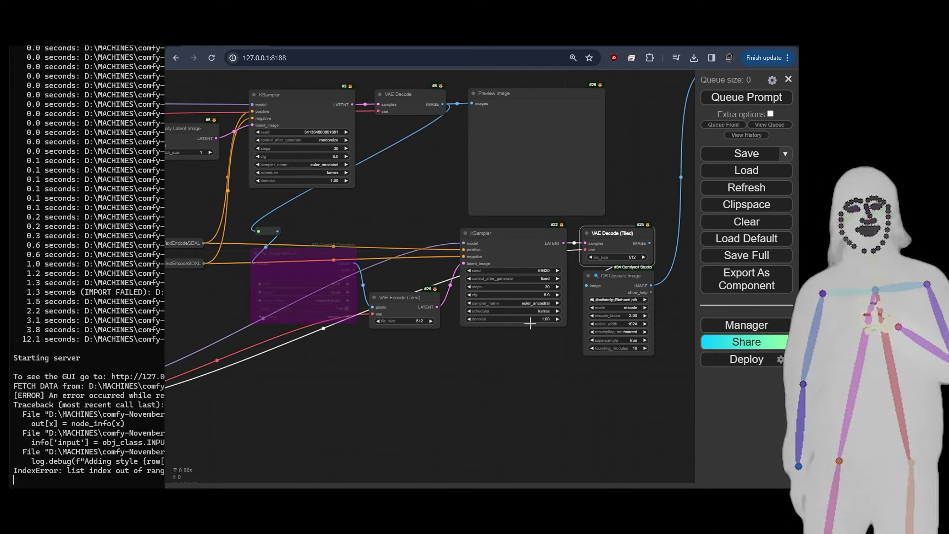
{"action": "scroll", "coordinate": [535, 340], "scroll_direction": "up", "scroll_amount": 2}
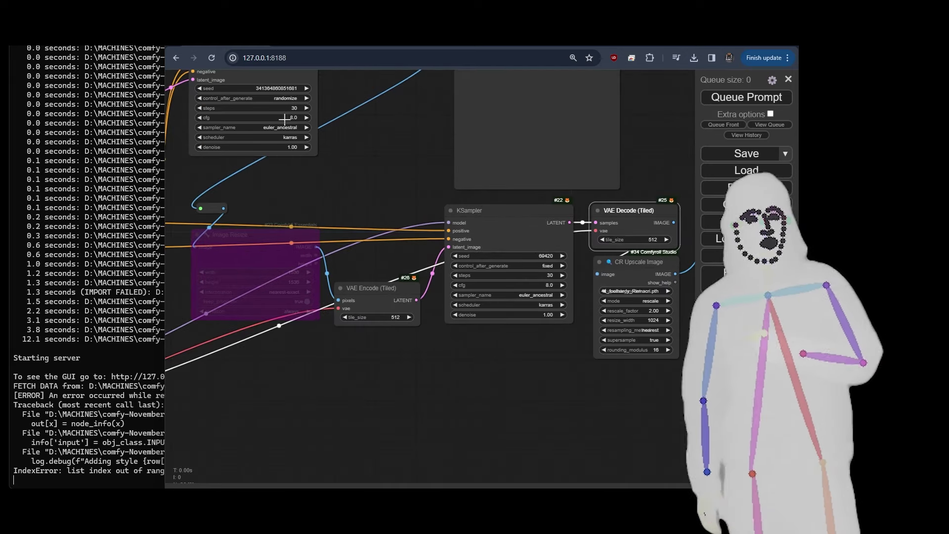
{"action": "left_click_drag", "start_coordinate": [544, 352], "coordinate": [794, 392]}
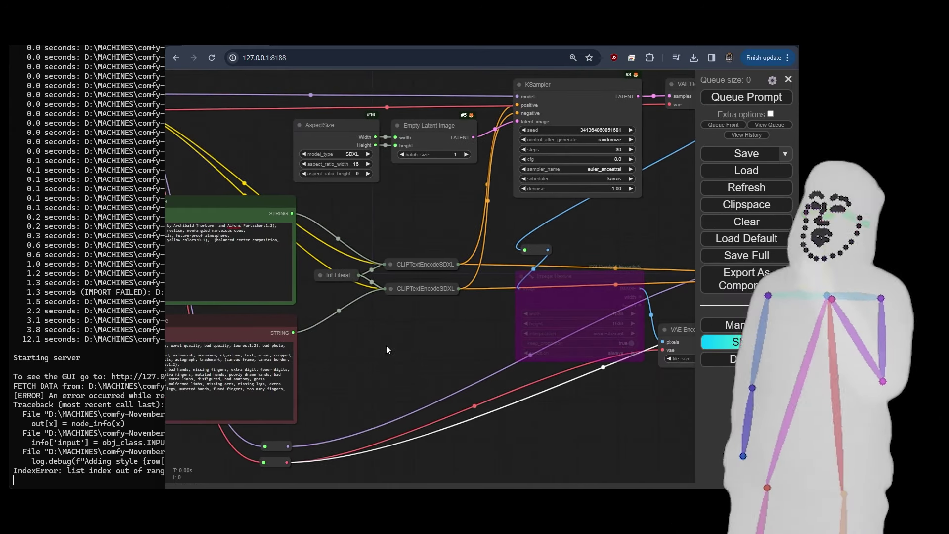
{"action": "left_click_drag", "start_coordinate": [384, 346], "coordinate": [572, 346]}
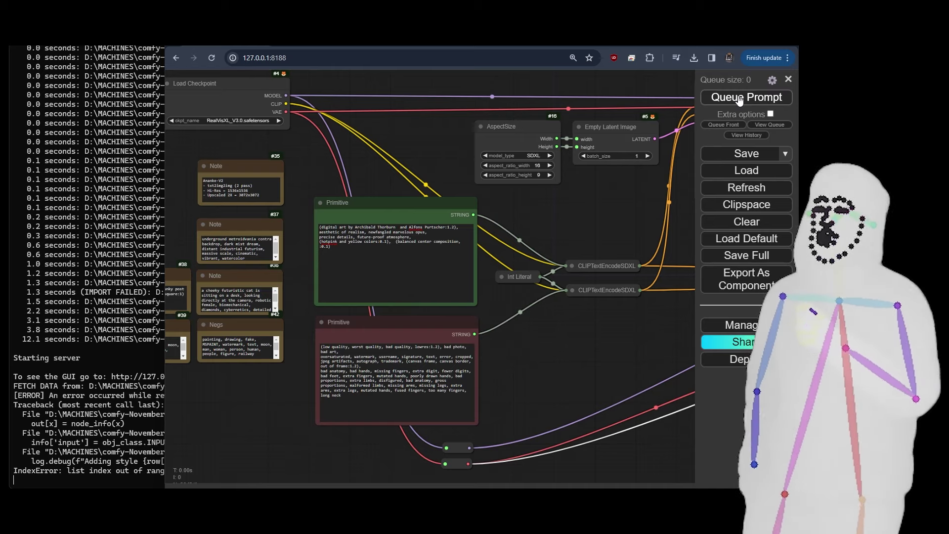
Pan around the graph during the run and select the AspectSize node
{"action": "scroll", "coordinate": [382, 150], "scroll_direction": "down", "scroll_amount": 5}
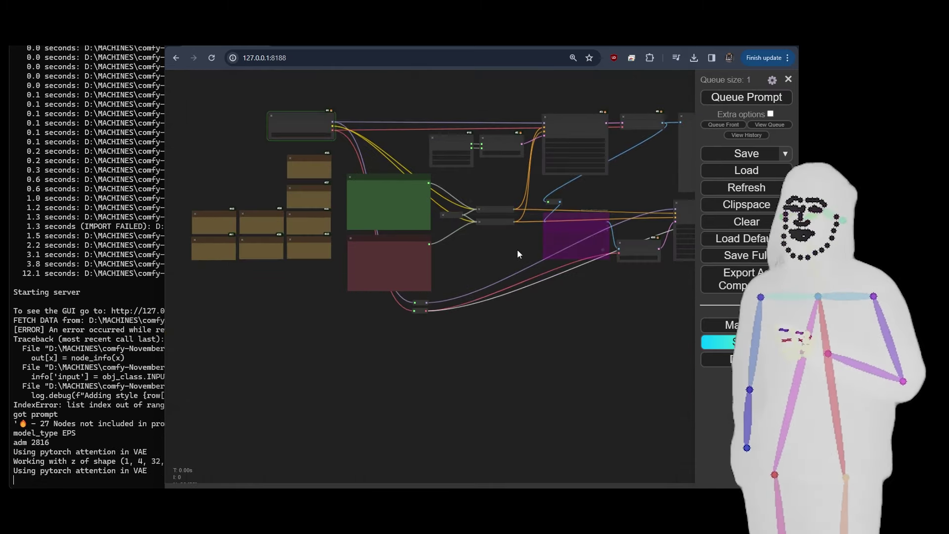
{"action": "left_click_drag", "start_coordinate": [520, 248], "coordinate": [304, 279]}
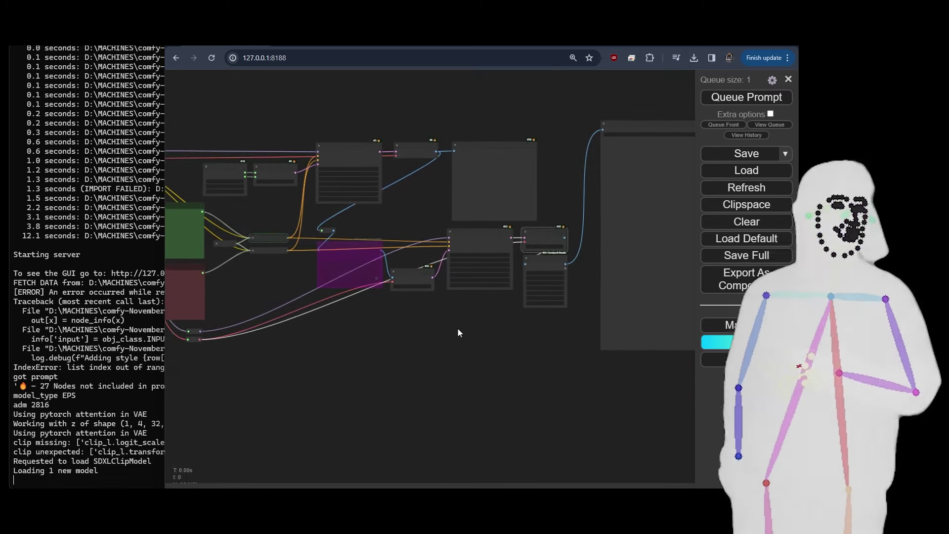
{"action": "scroll", "coordinate": [490, 344], "scroll_direction": "up", "scroll_amount": 3}
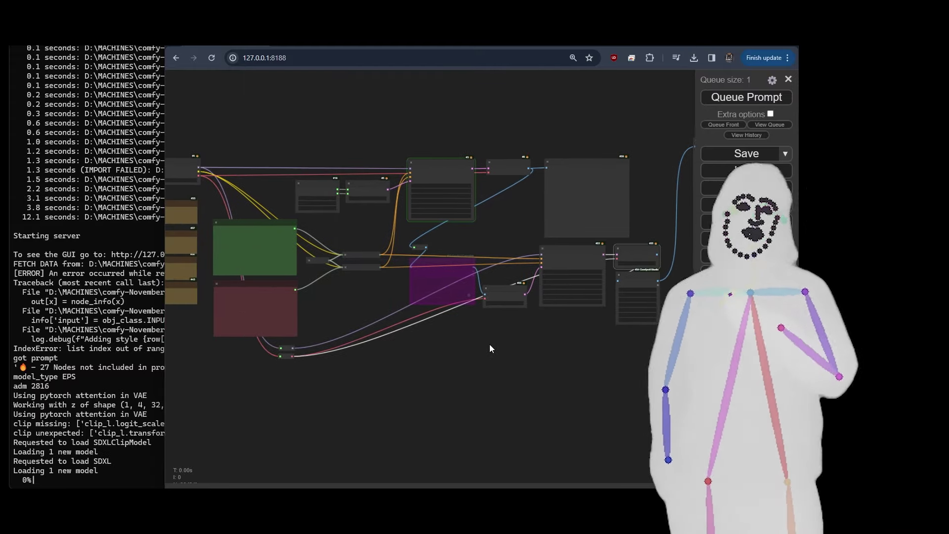
{"action": "scroll", "coordinate": [367, 307], "scroll_direction": "up", "scroll_amount": 5}
{"action": "left_click_drag", "start_coordinate": [343, 294], "coordinate": [434, 489]}
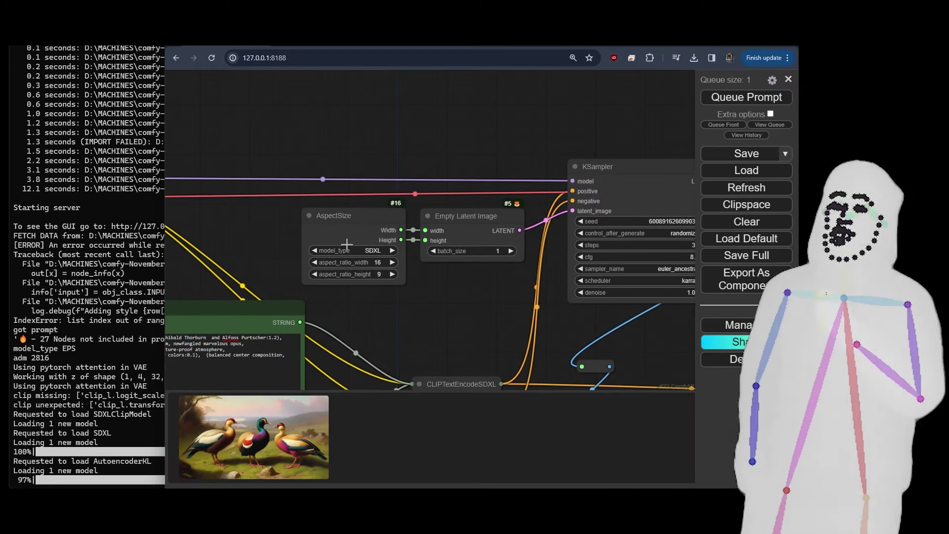
{"action": "left_click", "coordinate": [346, 233]}
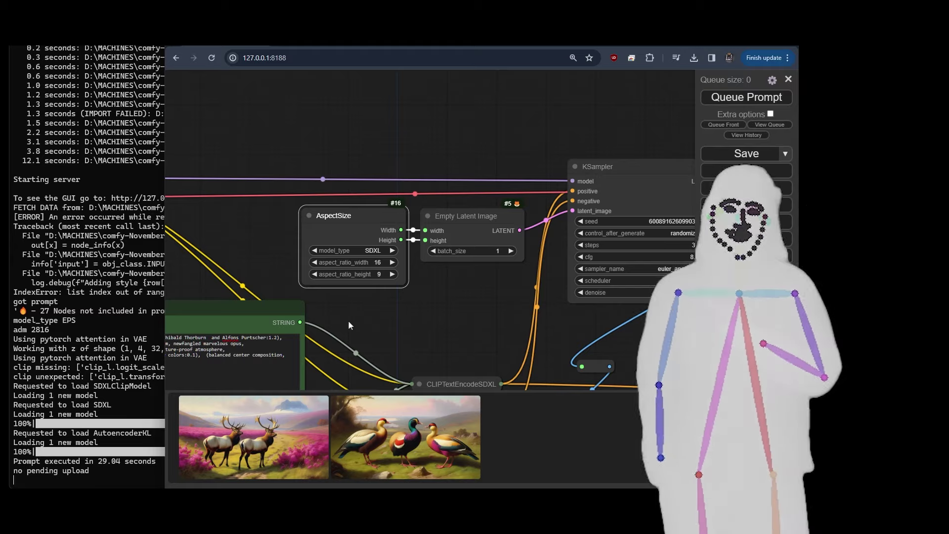
{"action": "left_click_drag", "start_coordinate": [362, 324], "coordinate": [589, 224]}
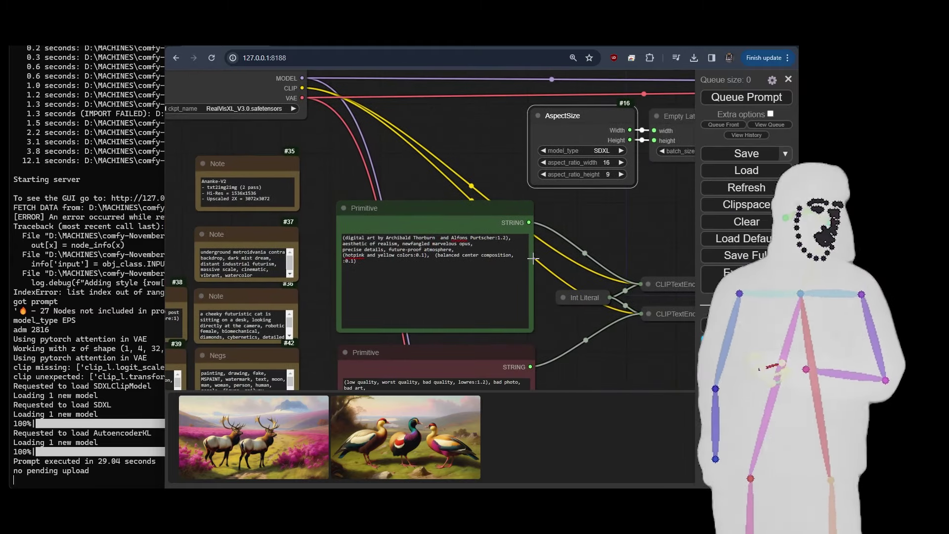
{"action": "scroll", "coordinate": [538, 254], "scroll_direction": "up", "scroll_amount": 5}
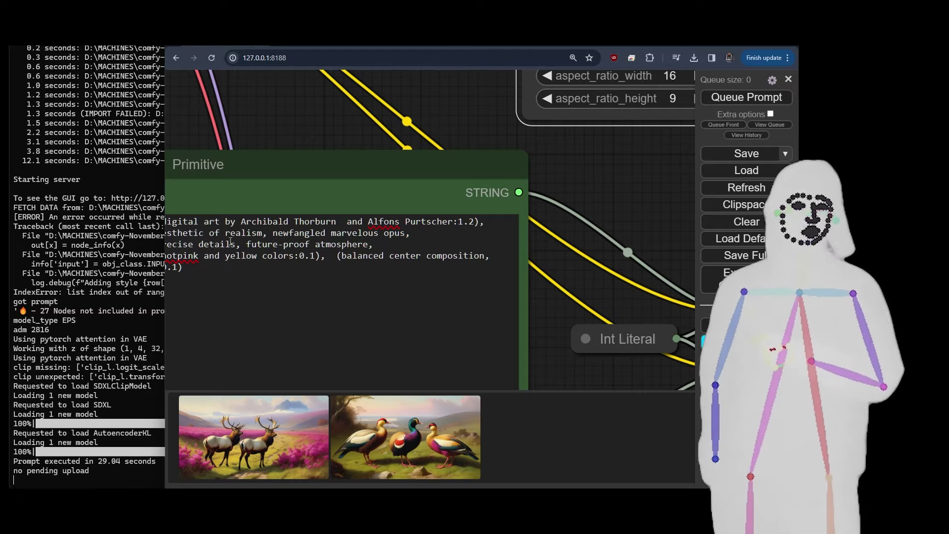
{"action": "left_click_drag", "start_coordinate": [629, 267], "coordinate": [698, 259]}
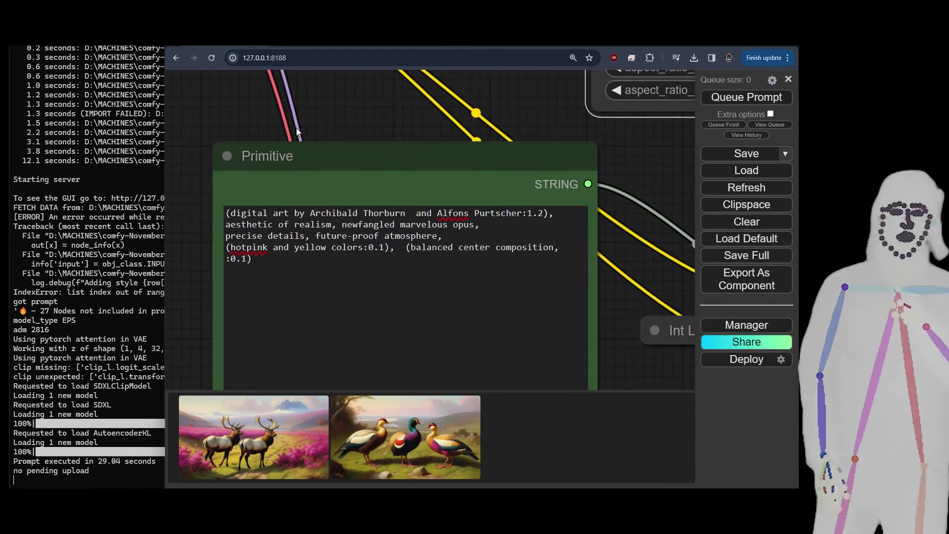
{"action": "scroll", "coordinate": [297, 128], "scroll_direction": "down", "scroll_amount": 8}
{"action": "scroll", "coordinate": [488, 256], "scroll_direction": "up", "scroll_amount": 3}
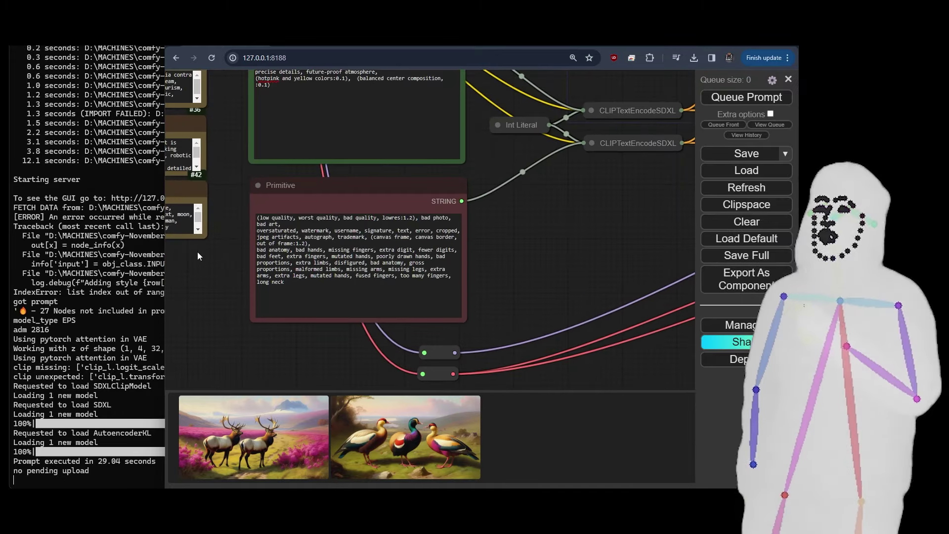
{"action": "scroll", "coordinate": [227, 247], "scroll_direction": "down", "scroll_amount": 5}
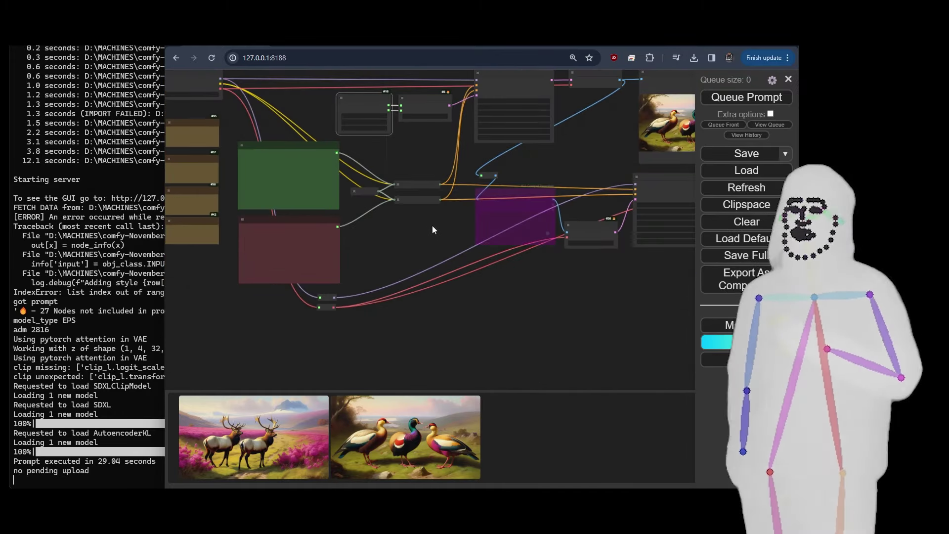
Zoom in on the first-pass sampler and its bird preview image
{"action": "left_click_drag", "start_coordinate": [439, 228], "coordinate": [353, 275]}
{"action": "scroll", "coordinate": [487, 181], "scroll_direction": "up", "scroll_amount": 6}
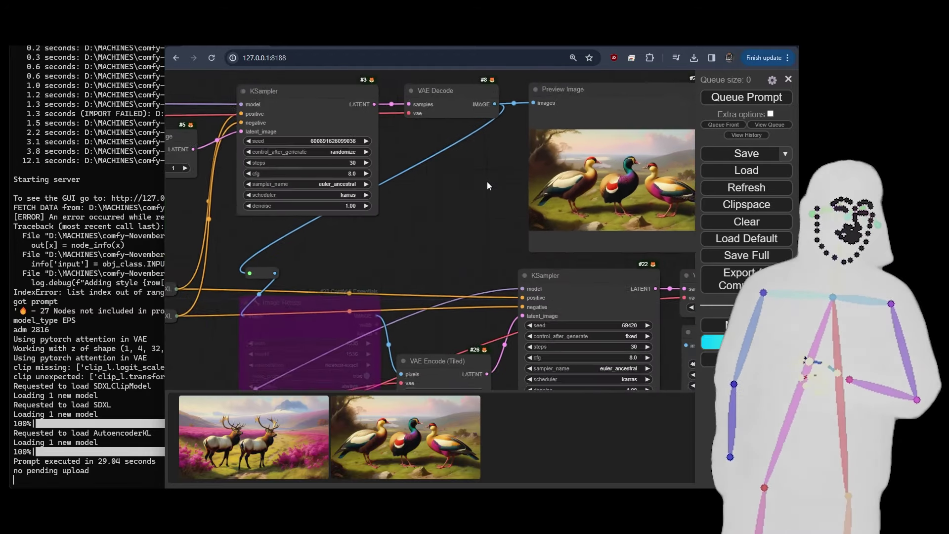
{"action": "left_click_drag", "start_coordinate": [484, 186], "coordinate": [211, 220]}
{"action": "scroll", "coordinate": [289, 206], "scroll_direction": "up", "scroll_amount": 4}
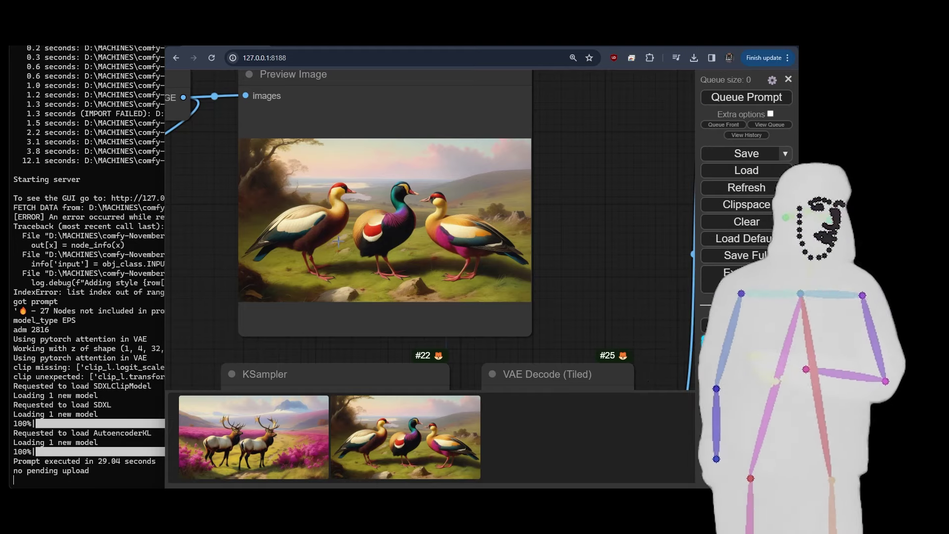
Inspect the upscaled elk image, then pan back to the preview, sampler and upscale nodes
{"action": "scroll", "coordinate": [201, 183], "scroll_direction": "down", "scroll_amount": 3}
{"action": "scroll", "coordinate": [201, 182], "scroll_direction": "down", "scroll_amount": 3}
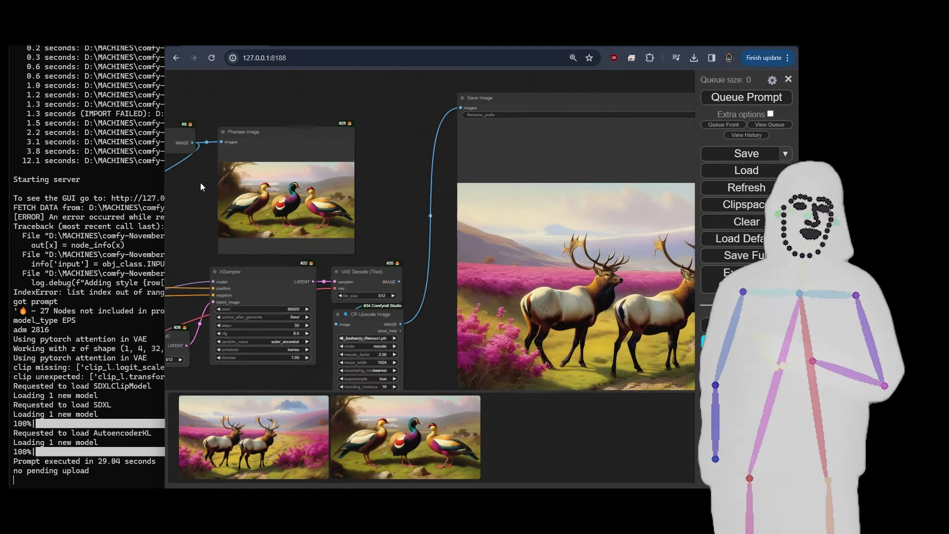
{"action": "left_click_drag", "start_coordinate": [407, 260], "coordinate": [277, 225]}
{"action": "scroll", "coordinate": [415, 218], "scroll_direction": "up", "scroll_amount": 5}
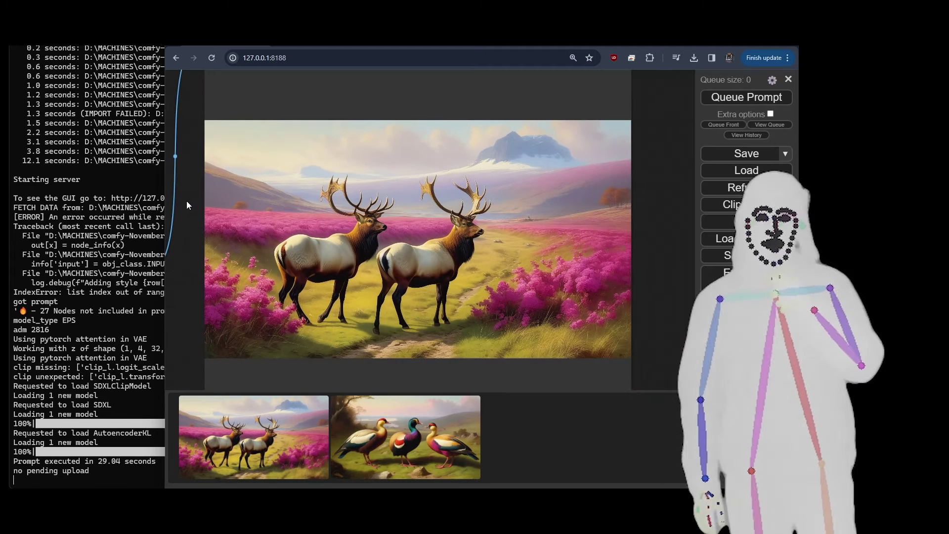
{"action": "left_click_drag", "start_coordinate": [182, 216], "coordinate": [700, 255]}
Queue another run with a new random seed, then pan to show the prompt, AspectSize, checkpoint loader and notes
{"action": "left_click", "coordinate": [724, 97]}
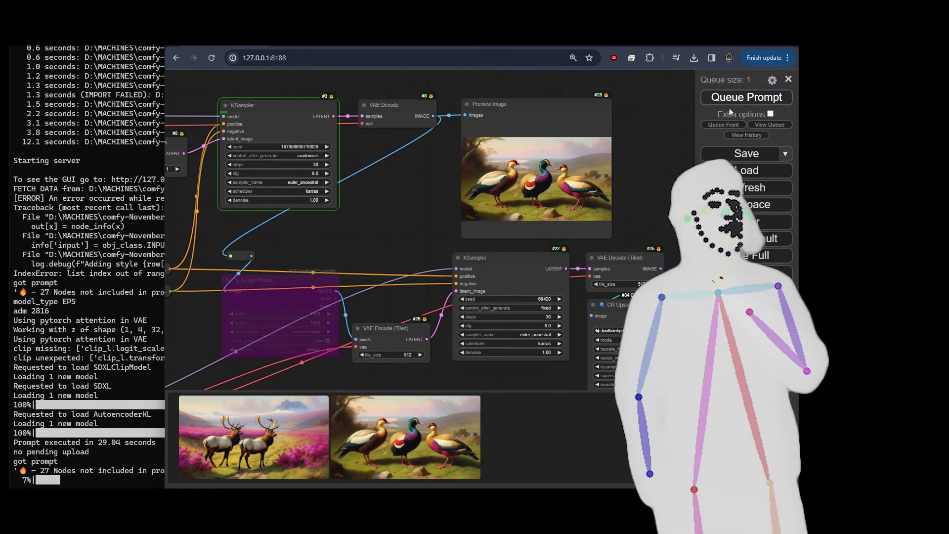
{"action": "left_click_drag", "start_coordinate": [390, 219], "coordinate": [437, 217]}
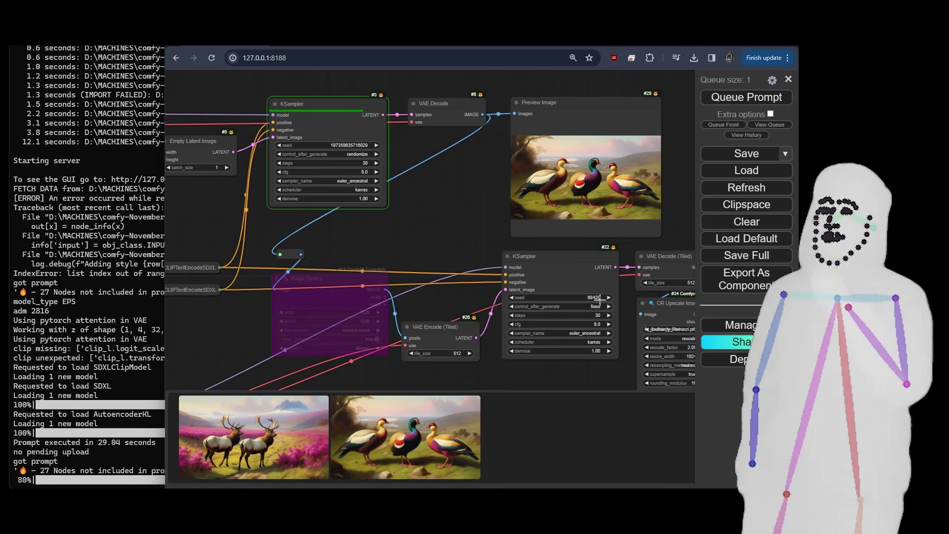
{"action": "left_click_drag", "start_coordinate": [382, 208], "coordinate": [692, 200]}
{"action": "left_click_drag", "start_coordinate": [514, 325], "coordinate": [719, 315]}
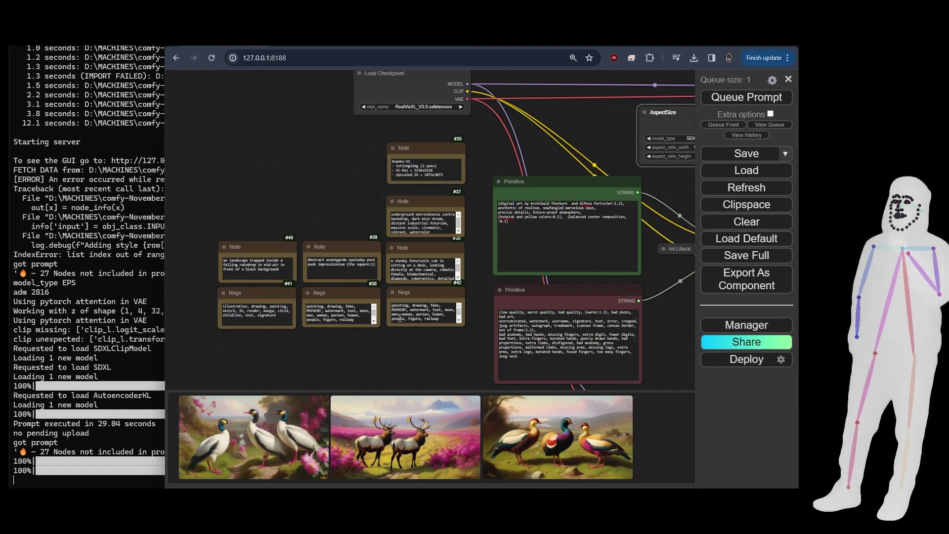
{"action": "scroll", "coordinate": [461, 352], "scroll_direction": "down", "scroll_amount": 5}
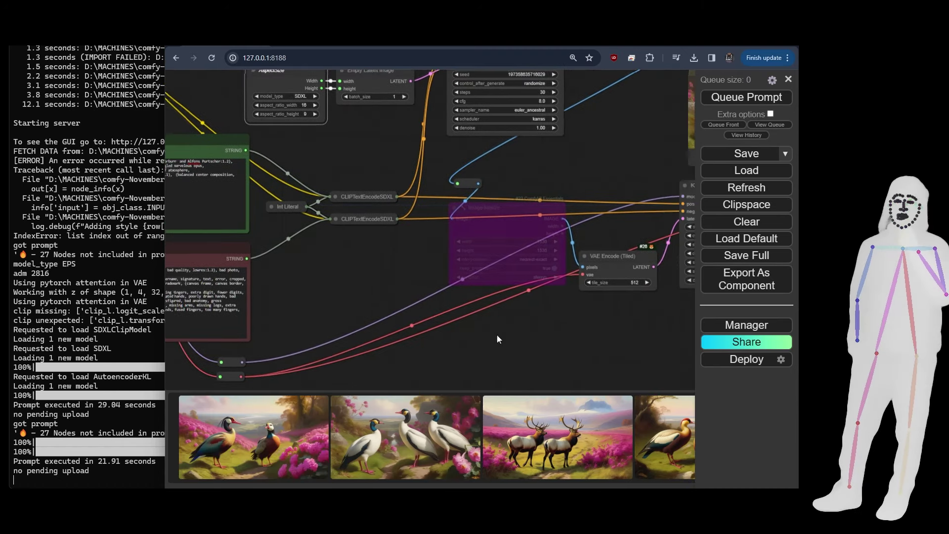
{"action": "scroll", "coordinate": [477, 334], "scroll_direction": "up", "scroll_amount": 5}
{"action": "scroll", "coordinate": [463, 357], "scroll_direction": "up", "scroll_amount": 3}
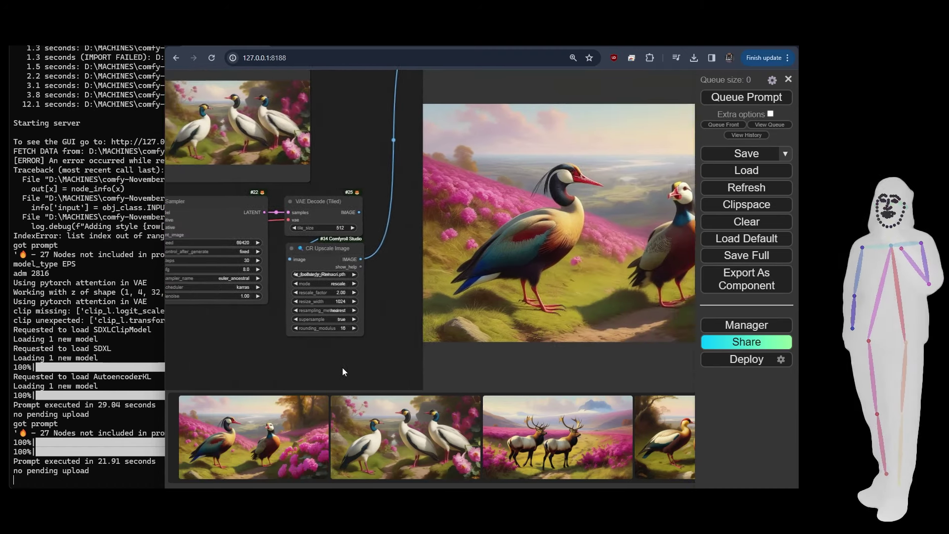
{"action": "scroll", "coordinate": [351, 368], "scroll_direction": "down", "scroll_amount": 3}
{"action": "scroll", "coordinate": [347, 118], "scroll_direction": "up", "scroll_amount": 7}
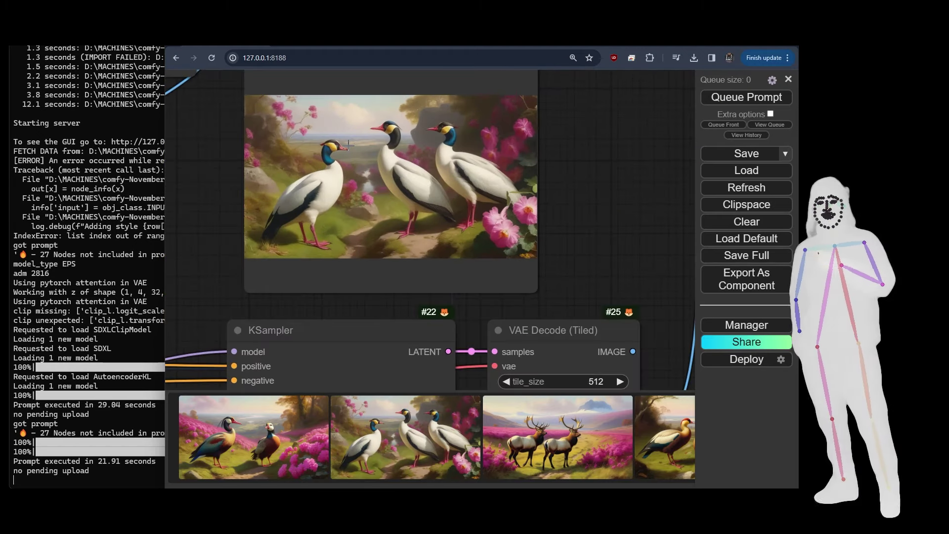
{"action": "scroll", "coordinate": [347, 118], "scroll_direction": "up", "scroll_amount": 2}
{"action": "scroll", "coordinate": [347, 117], "scroll_direction": "up", "scroll_amount": 1}
{"action": "scroll", "coordinate": [346, 141], "scroll_direction": "up", "scroll_amount": 2}
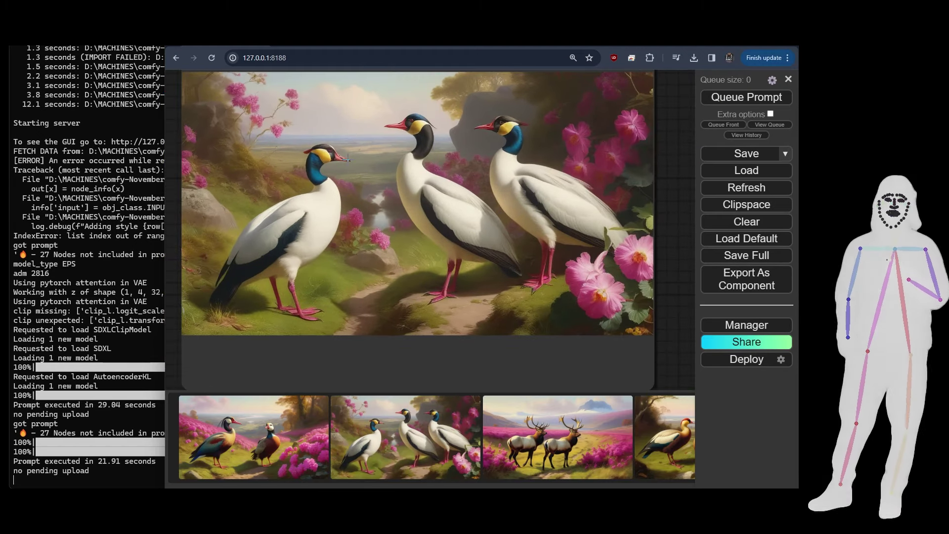
{"action": "scroll", "coordinate": [299, 139], "scroll_direction": "down", "scroll_amount": 10}
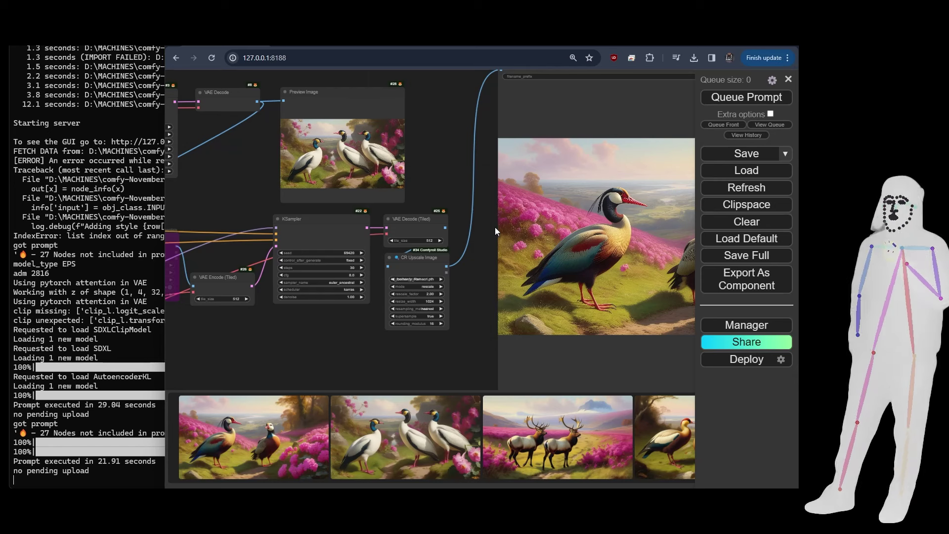
{"action": "left_click_drag", "start_coordinate": [495, 227], "coordinate": [276, 223]}
{"action": "scroll", "coordinate": [472, 226], "scroll_direction": "up", "scroll_amount": 3}
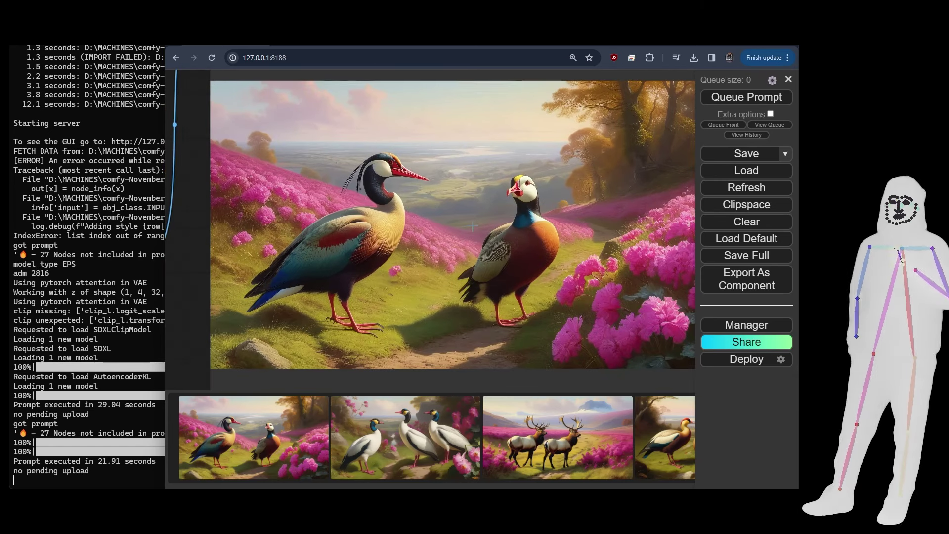
{"action": "scroll", "coordinate": [544, 238], "scroll_direction": "down", "scroll_amount": 7}
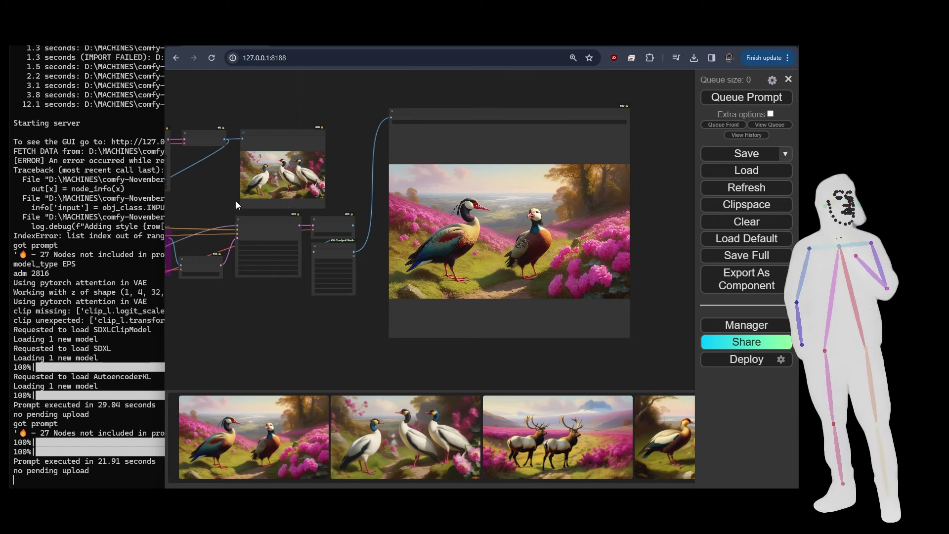
{"action": "left_click_drag", "start_coordinate": [215, 191], "coordinate": [396, 199]}
{"action": "scroll", "coordinate": [373, 202], "scroll_direction": "up", "scroll_amount": 5}
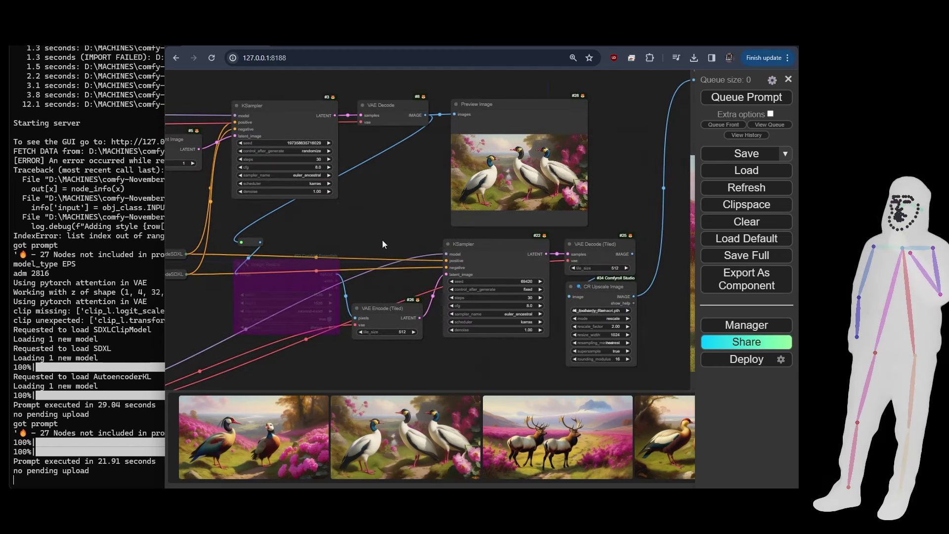
{"action": "left_click", "coordinate": [519, 274]}
{"action": "left_click", "coordinate": [529, 329]}
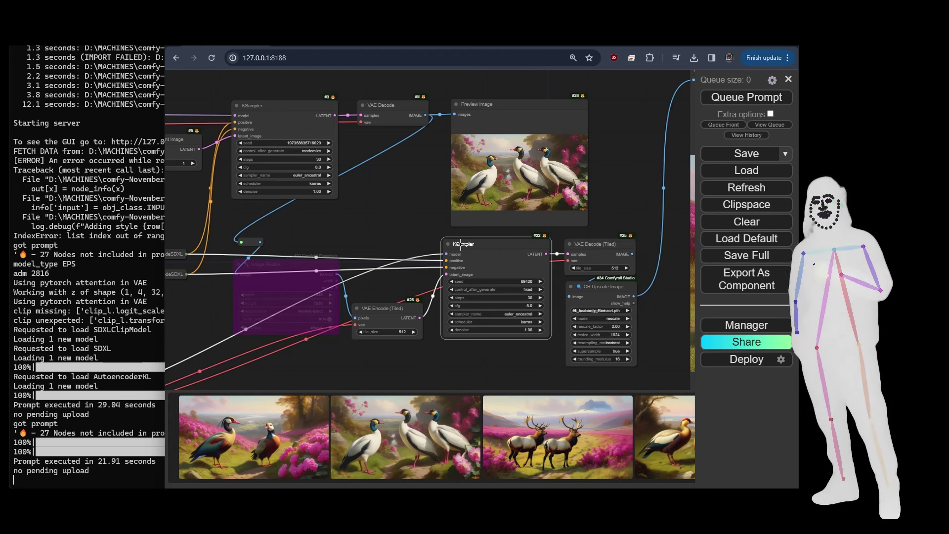
{"action": "left_click", "coordinate": [599, 221]}
{"action": "left_click_drag", "start_coordinate": [630, 220], "coordinate": [241, 200]}
{"action": "scroll", "coordinate": [439, 266], "scroll_direction": "up", "scroll_amount": 1}
{"action": "scroll", "coordinate": [439, 266], "scroll_direction": "up", "scroll_amount": 4}
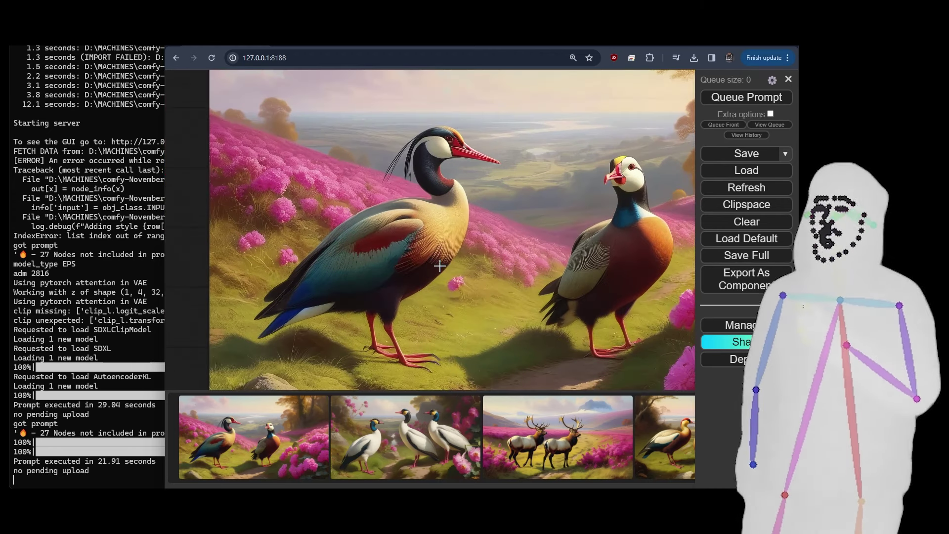
{"action": "scroll", "coordinate": [415, 253], "scroll_direction": "up", "scroll_amount": 2}
{"action": "scroll", "coordinate": [368, 249], "scroll_direction": "down", "scroll_amount": 10}
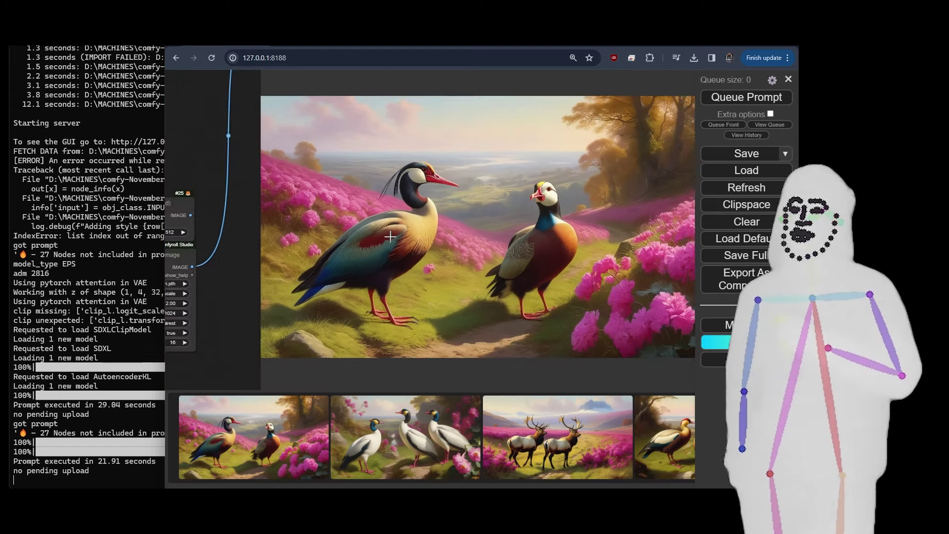
{"action": "scroll", "coordinate": [465, 287], "scroll_direction": "down", "scroll_amount": 5}
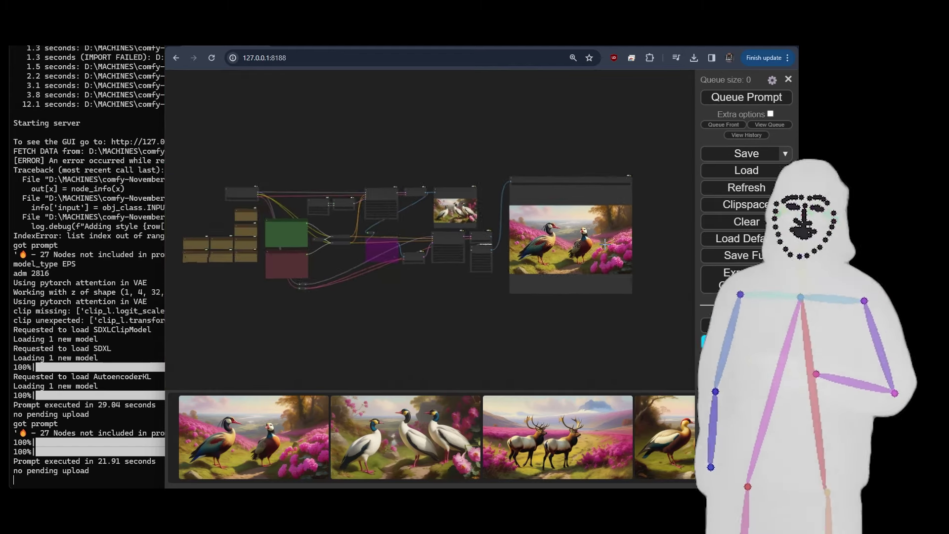
{"action": "scroll", "coordinate": [449, 286], "scroll_direction": "up", "scroll_amount": 3}
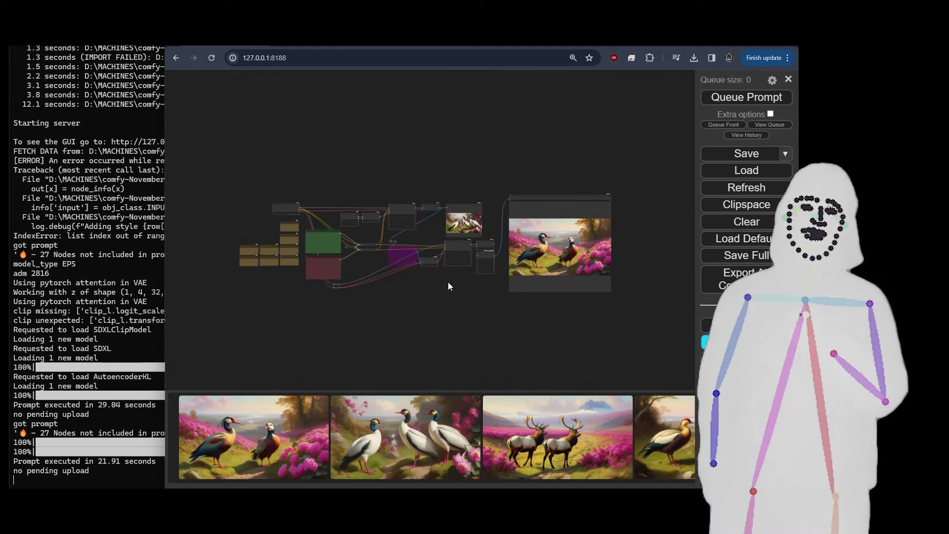
{"action": "left_click_drag", "start_coordinate": [449, 284], "coordinate": [454, 284]}
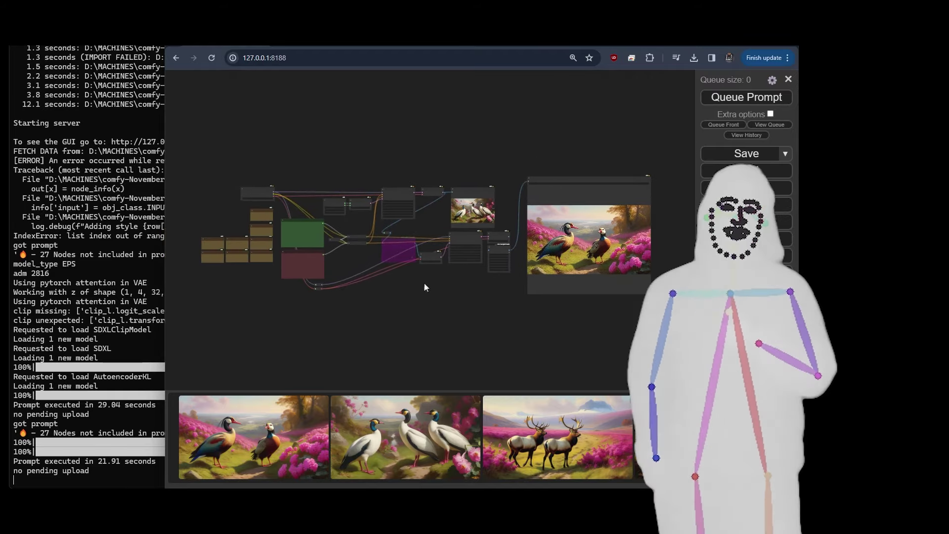
{"action": "scroll", "coordinate": [335, 211], "scroll_direction": "up", "scroll_amount": 8}
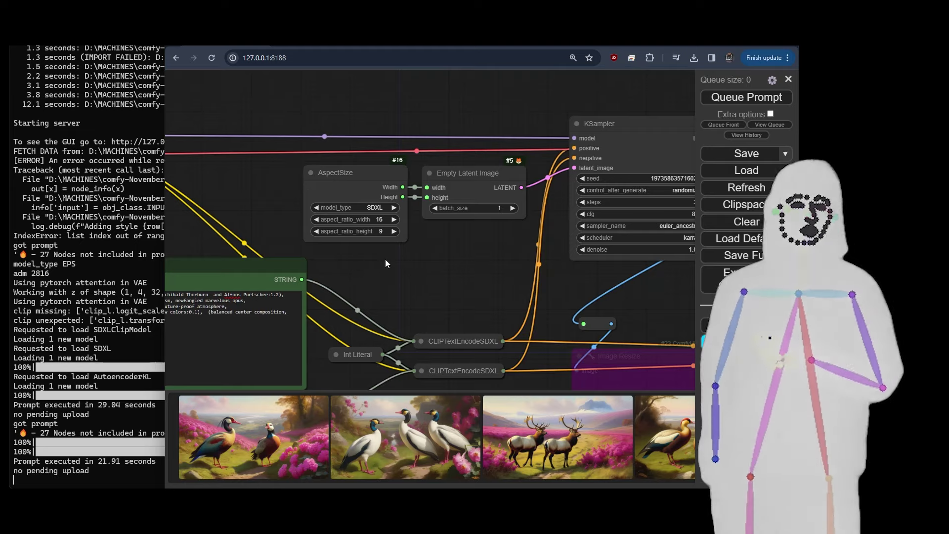
{"action": "left_click", "coordinate": [362, 196]}
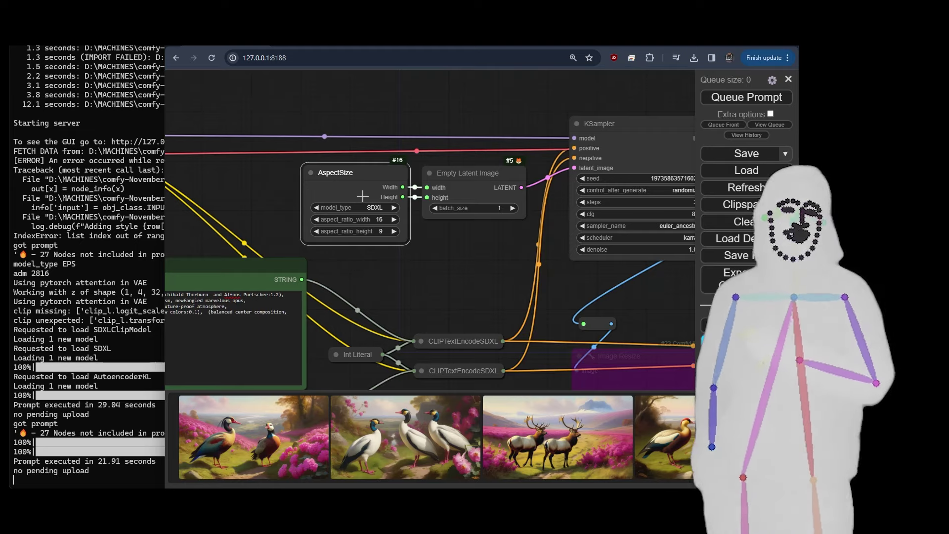
{"action": "right_click", "coordinate": [467, 187]}
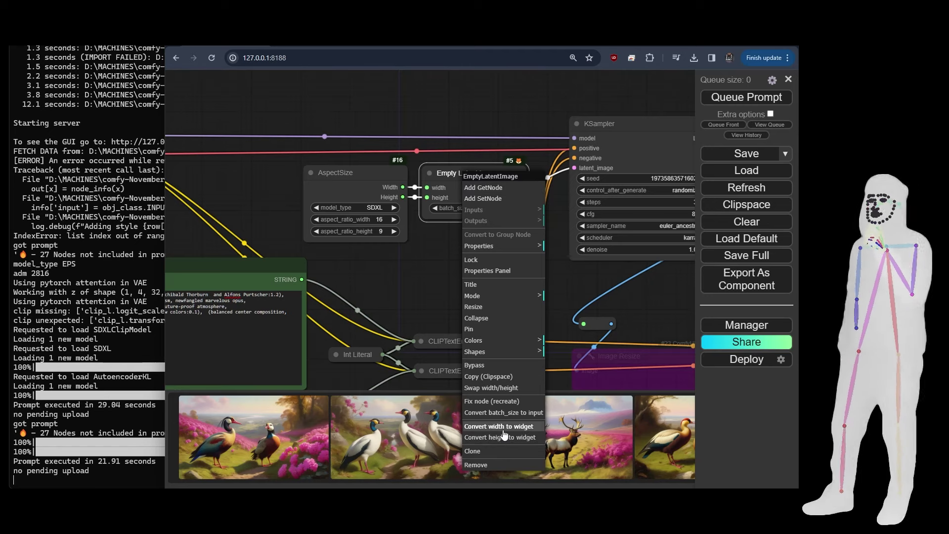
{"action": "left_click", "coordinate": [387, 240]}
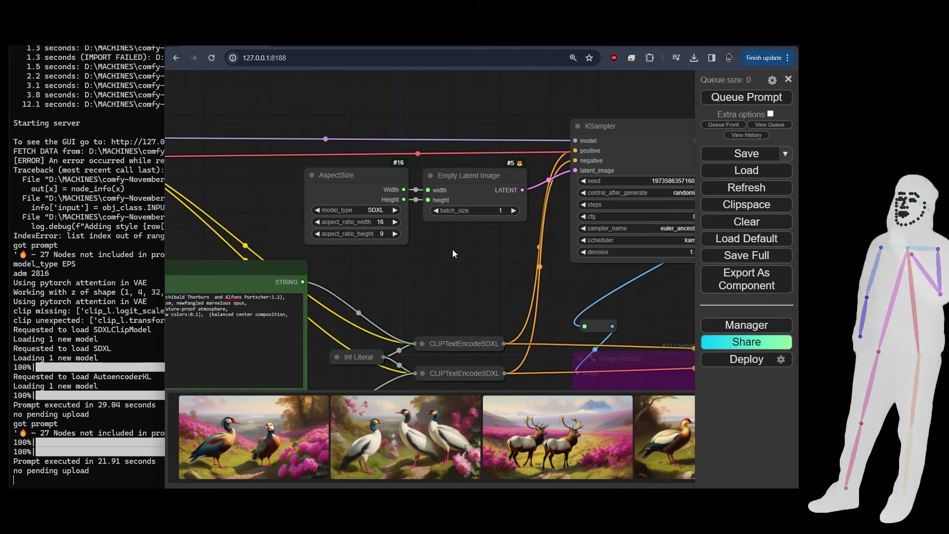
{"action": "left_click", "coordinate": [352, 195]}
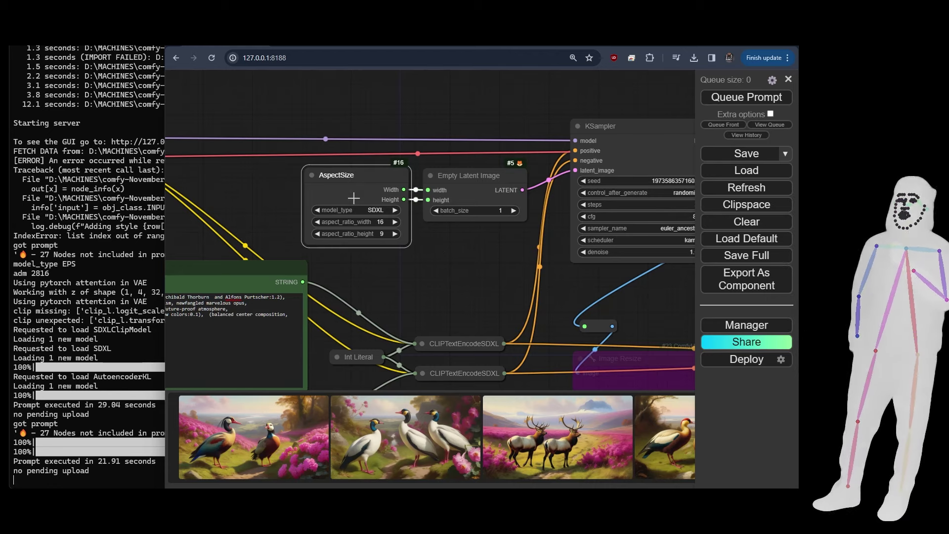
{"action": "scroll", "coordinate": [368, 266], "scroll_direction": "down", "scroll_amount": 6}
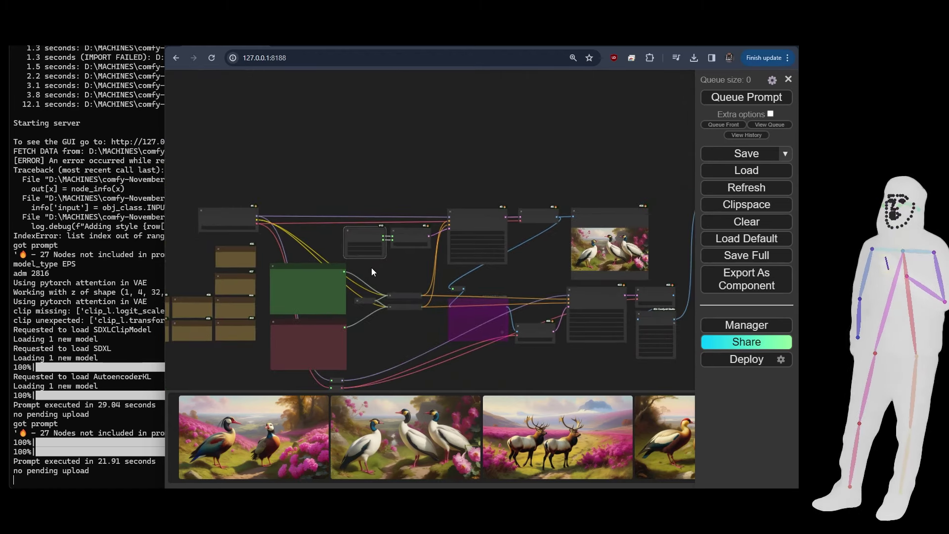
{"action": "left_click_drag", "start_coordinate": [372, 268], "coordinate": [383, 238]}
{"action": "scroll", "coordinate": [384, 242], "scroll_direction": "down", "scroll_amount": 3}
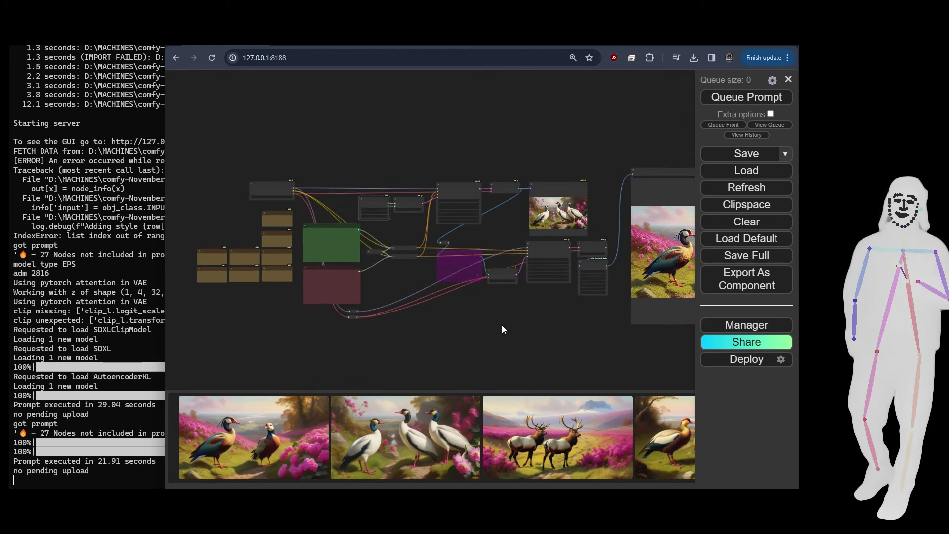
{"action": "left_click_drag", "start_coordinate": [503, 329], "coordinate": [428, 298]}
{"action": "scroll", "coordinate": [442, 288], "scroll_direction": "down", "scroll_amount": 2}
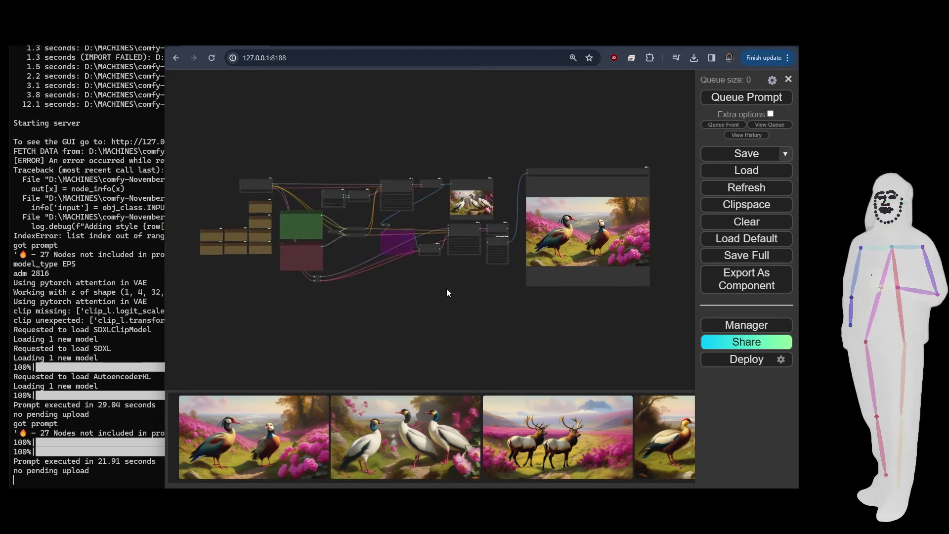
Switch to the Civitai tab showing the Ananke Hi-Res workflow page and its 3.06 KB download
{"action": "left_click", "coordinate": [297, 45]}
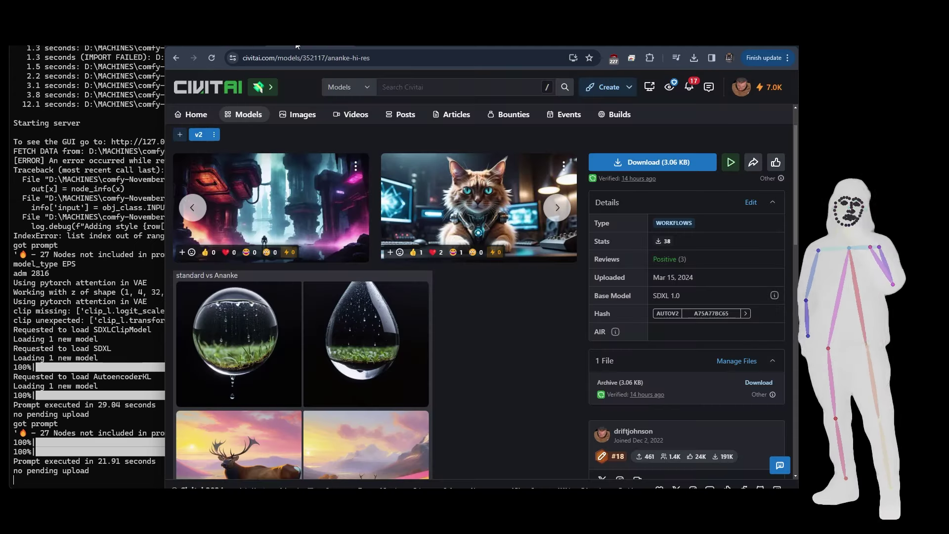